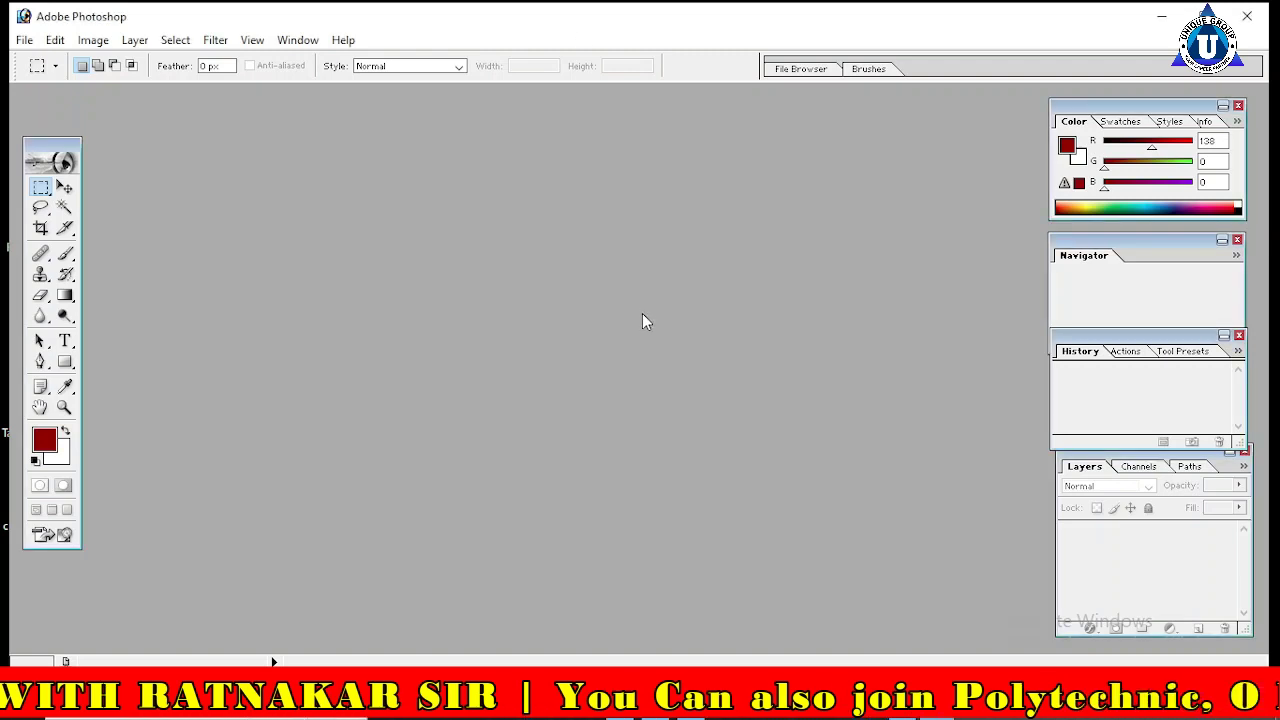
Step: Create a new document using the 640 x 480 preset size
key("ctrl+n")
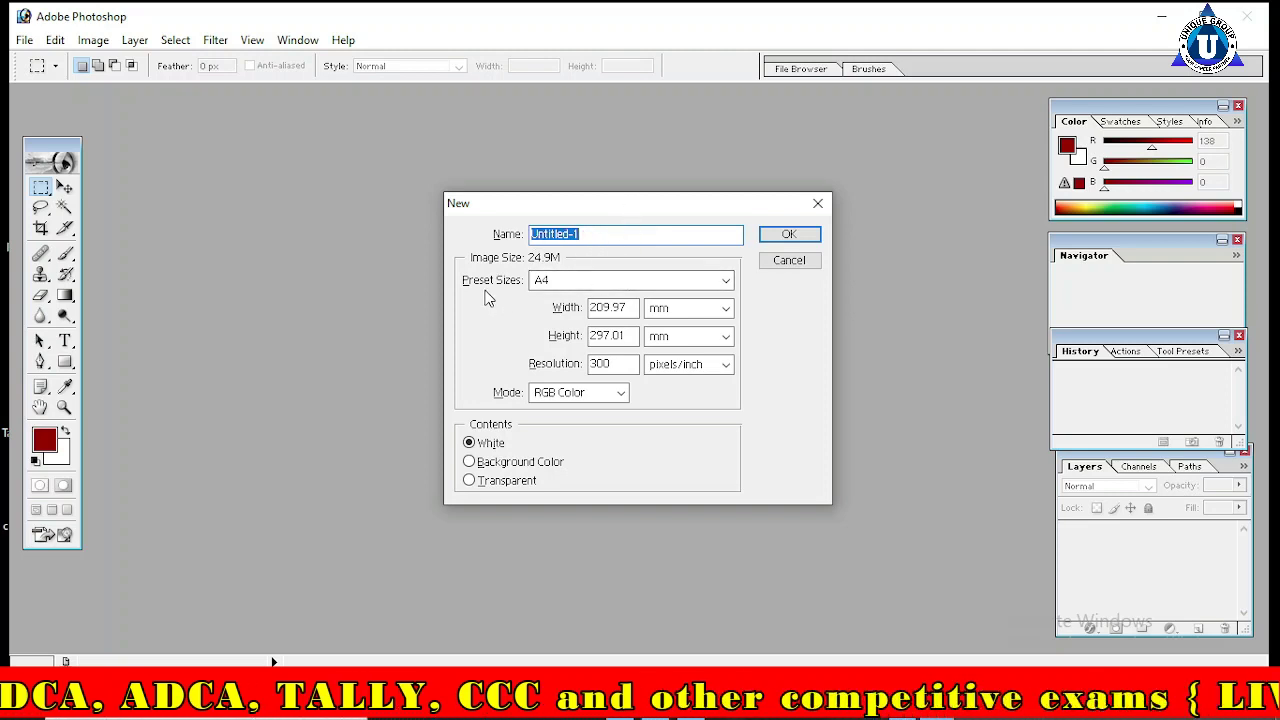
left_click(696, 283)
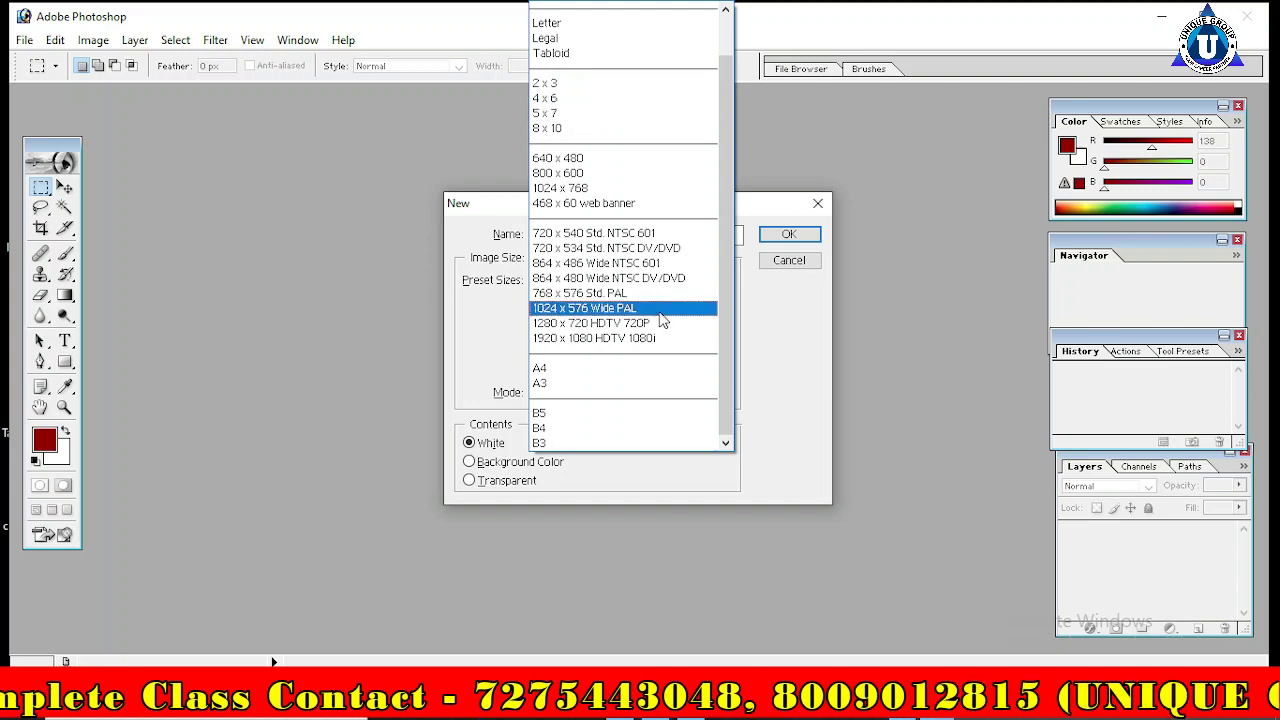
left_click(602, 368)
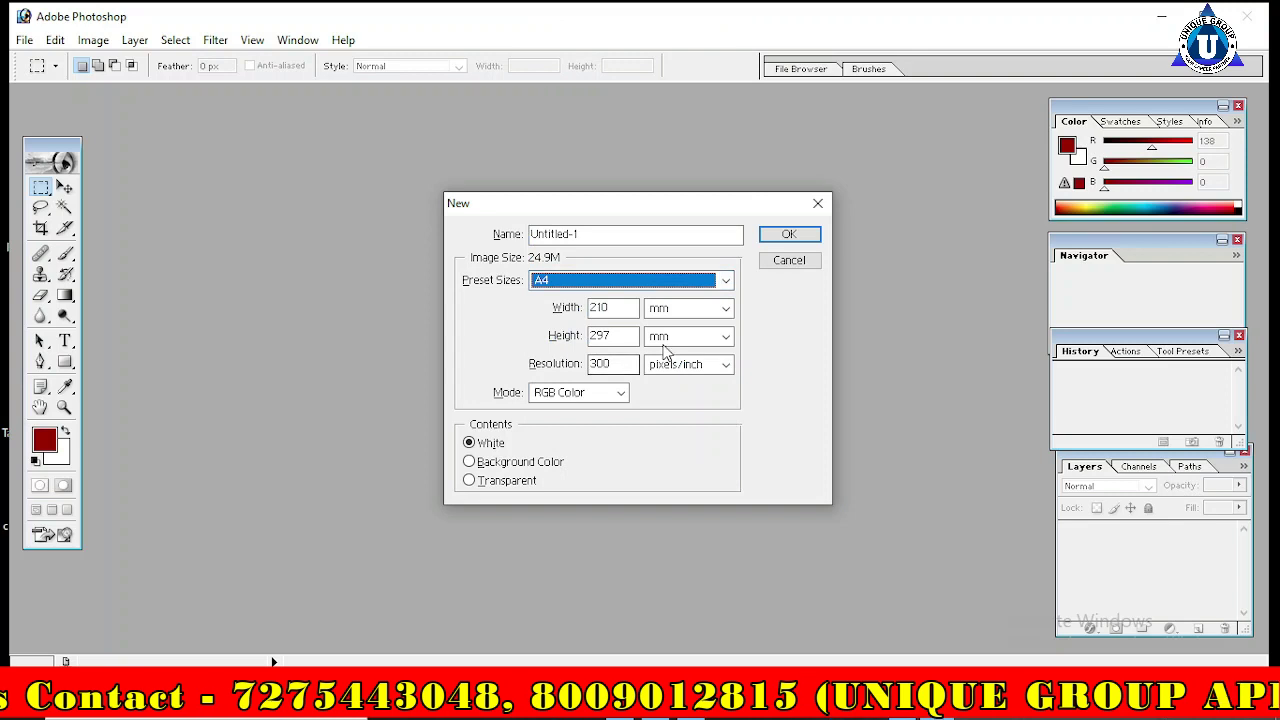
left_click(643, 285)
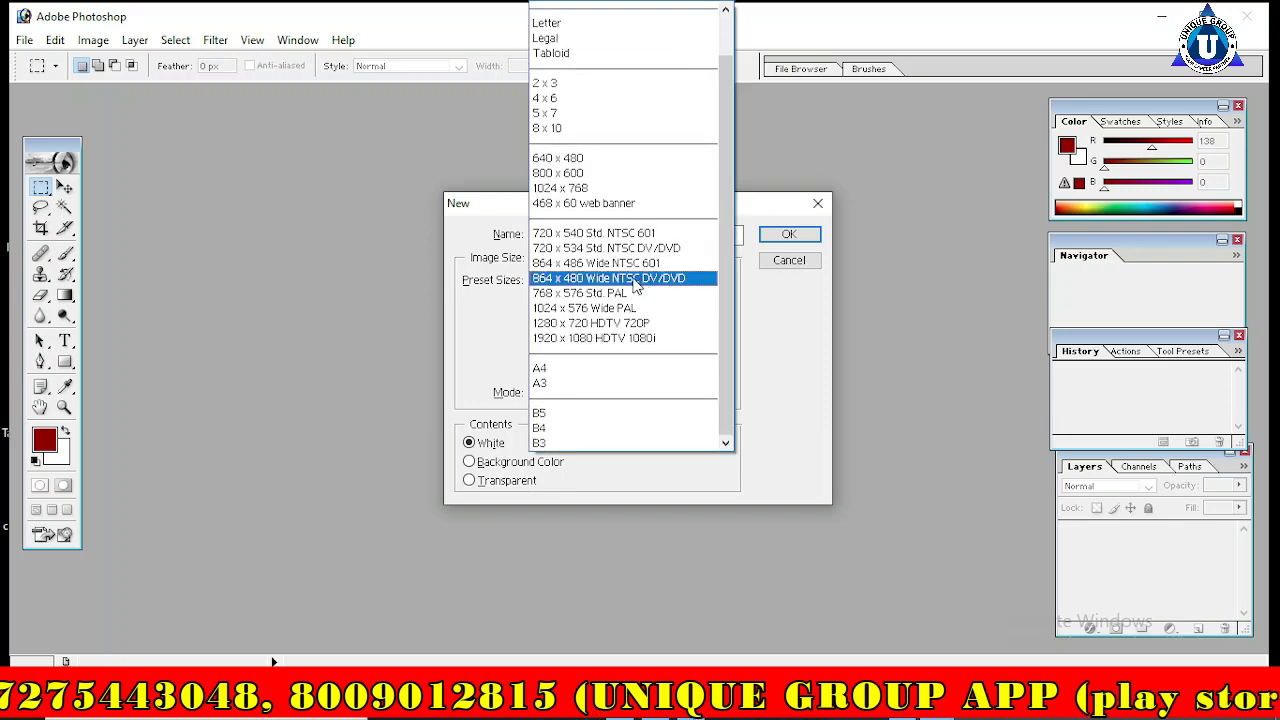
left_click(570, 160)
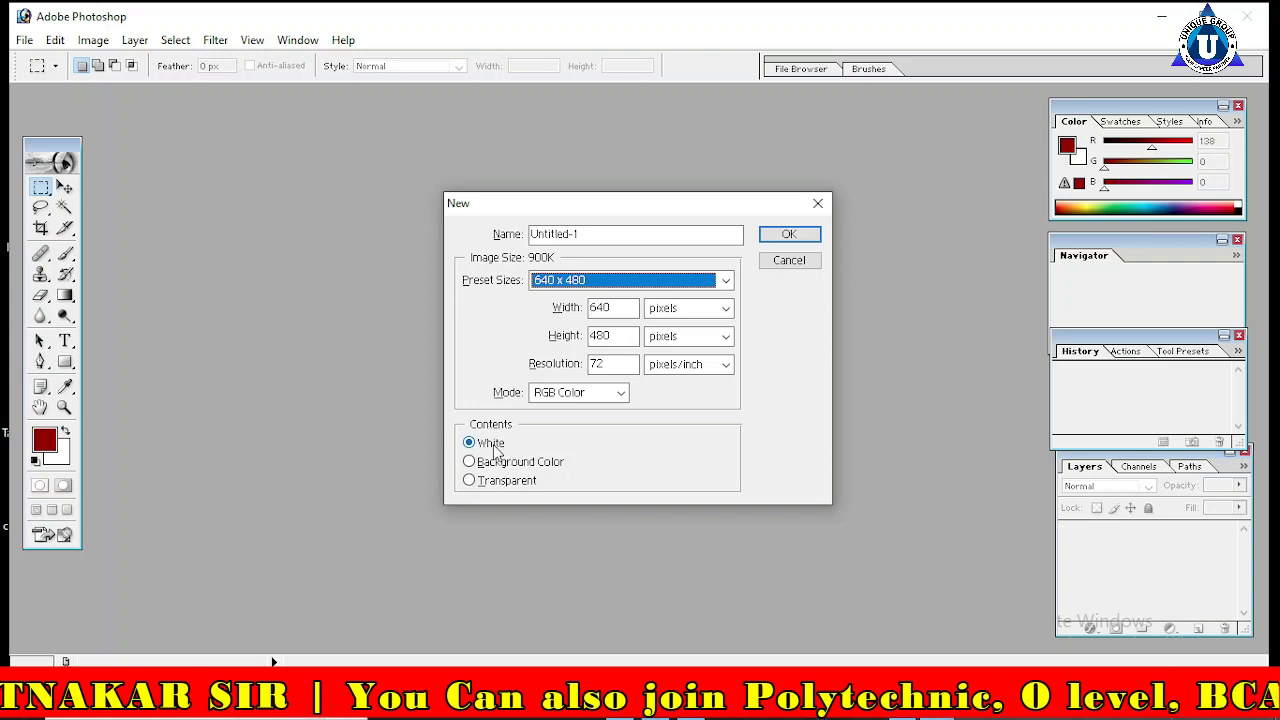
left_click(783, 234)
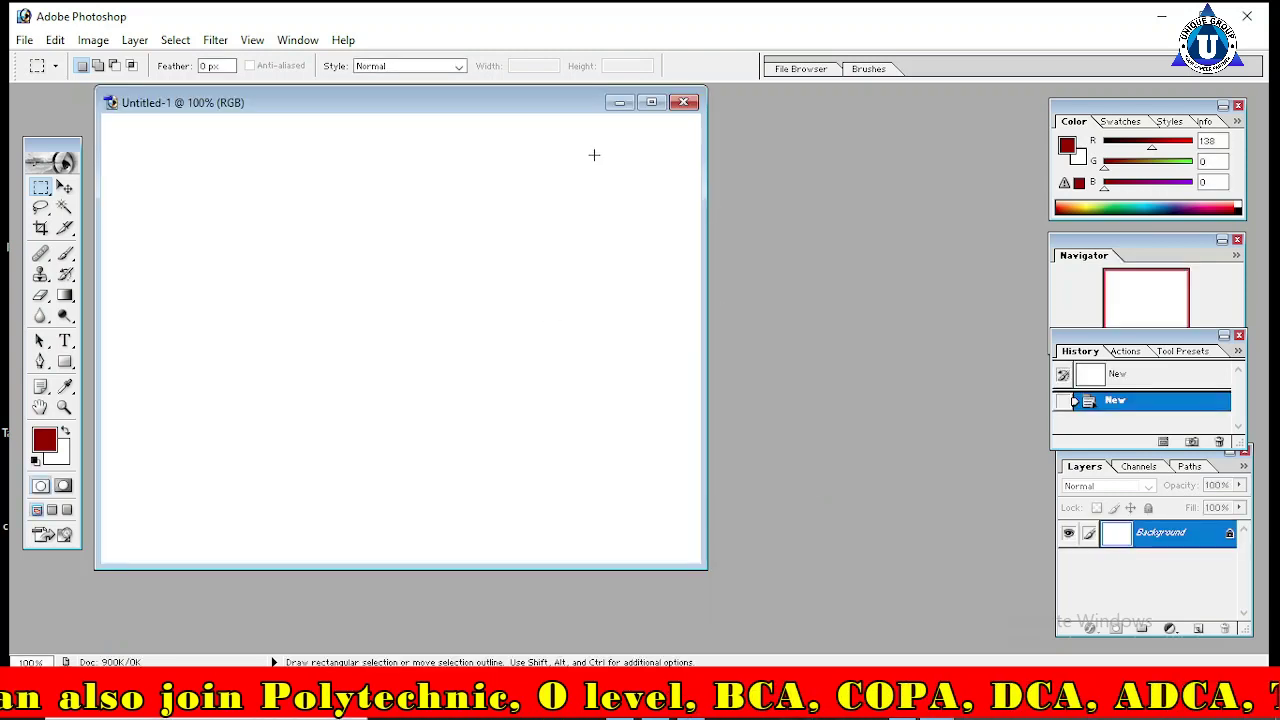
left_click_drag(520, 115, 680, 153)
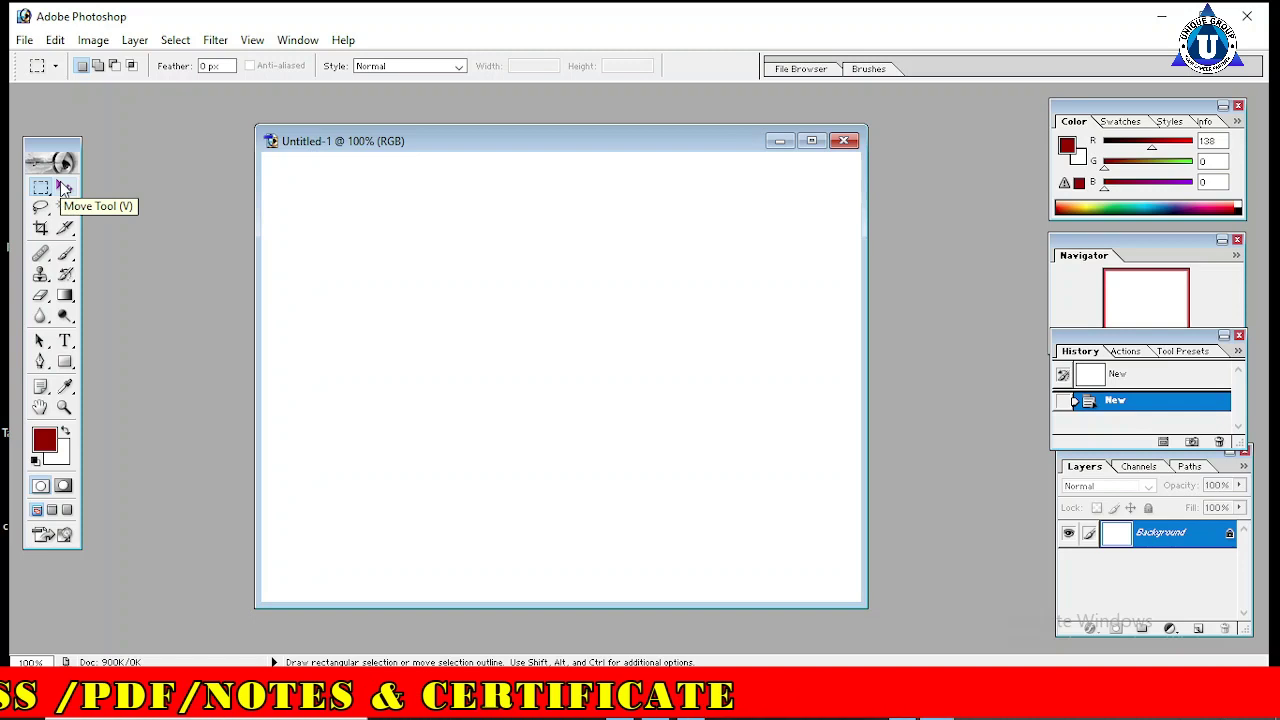
left_click(24, 40)
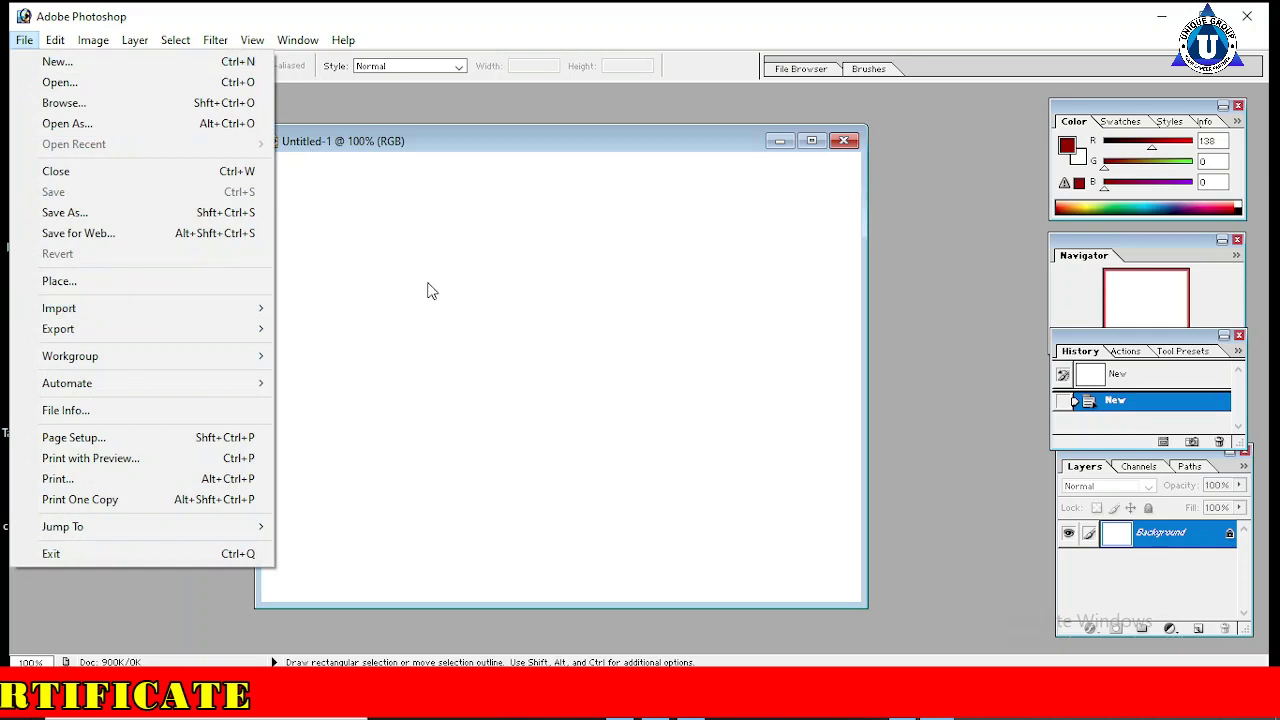
left_click(520, 143)
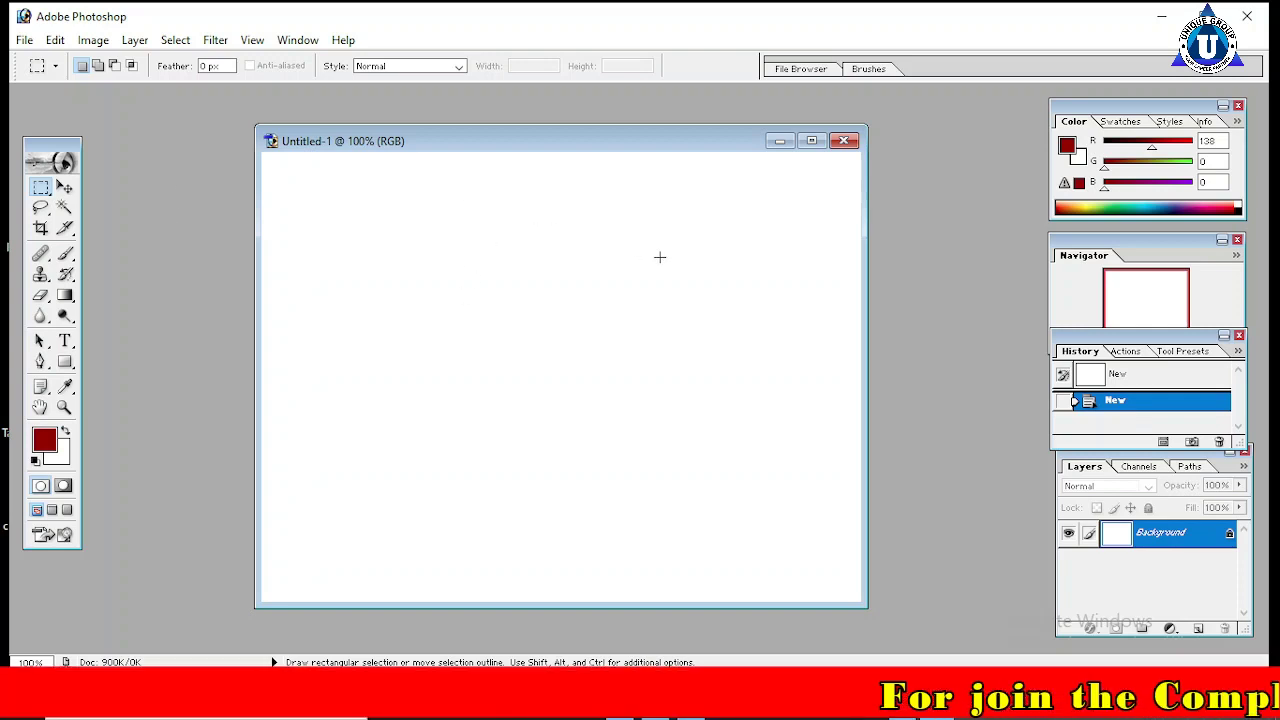
left_click_drag(655, 148, 704, 141)
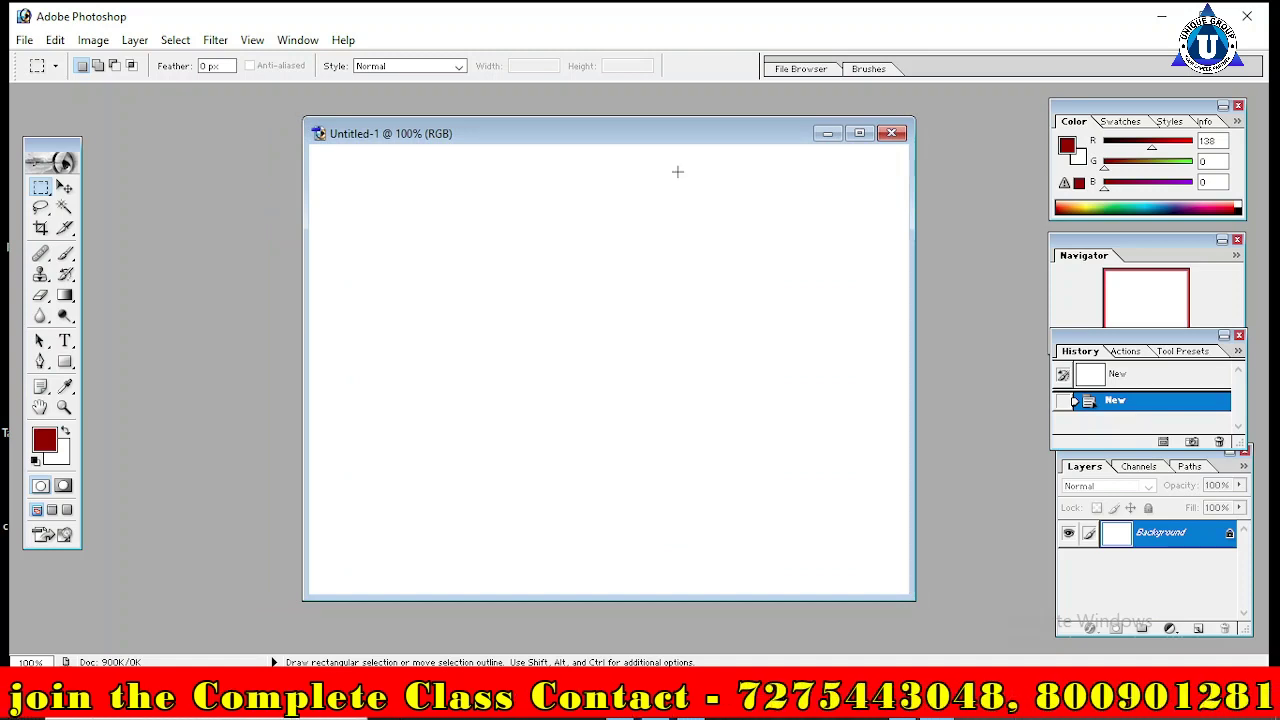
left_click(29, 43)
left_click(140, 66)
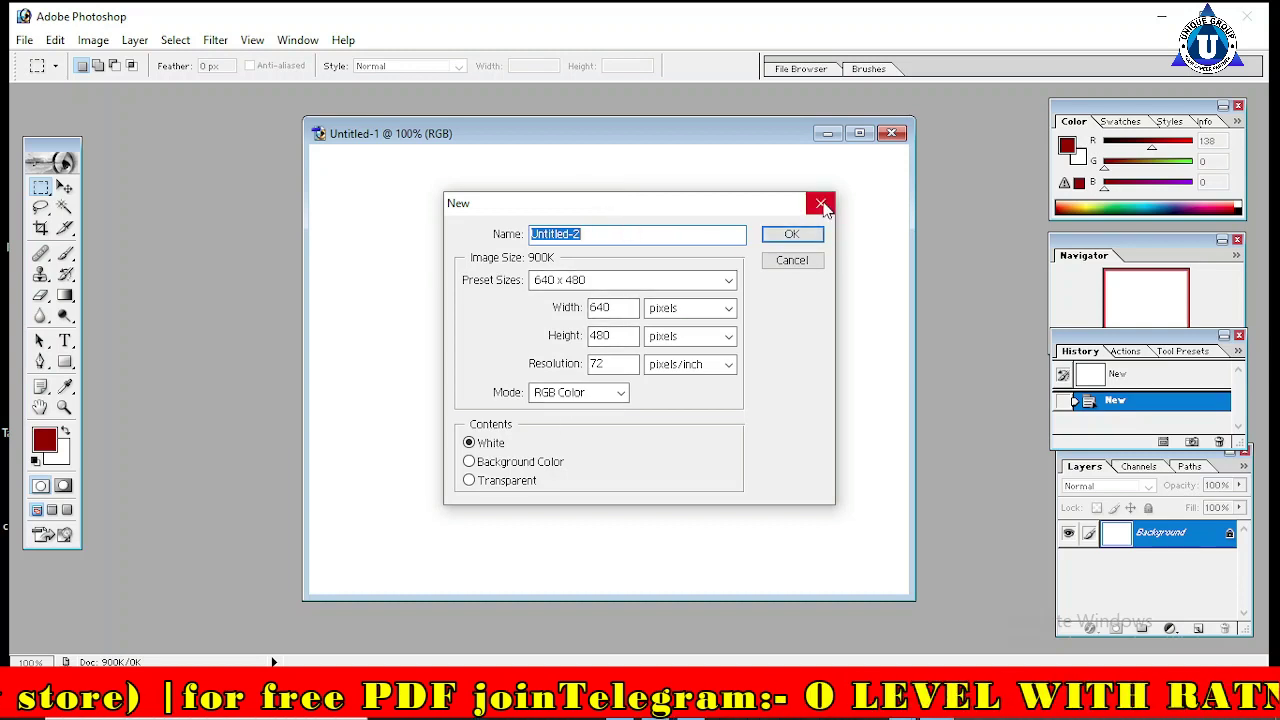
left_click(786, 261)
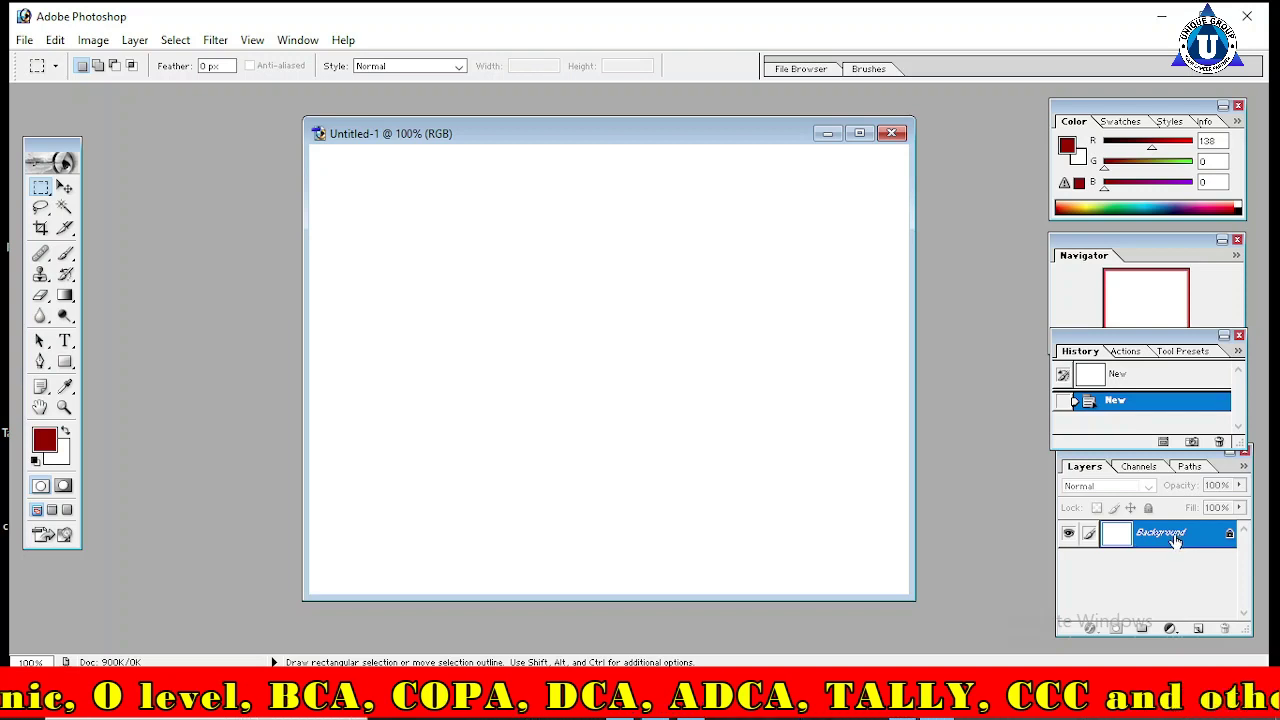
Step: Convert the Background into an editable Layer 0 and maximize the document window
double_click(1176, 540)
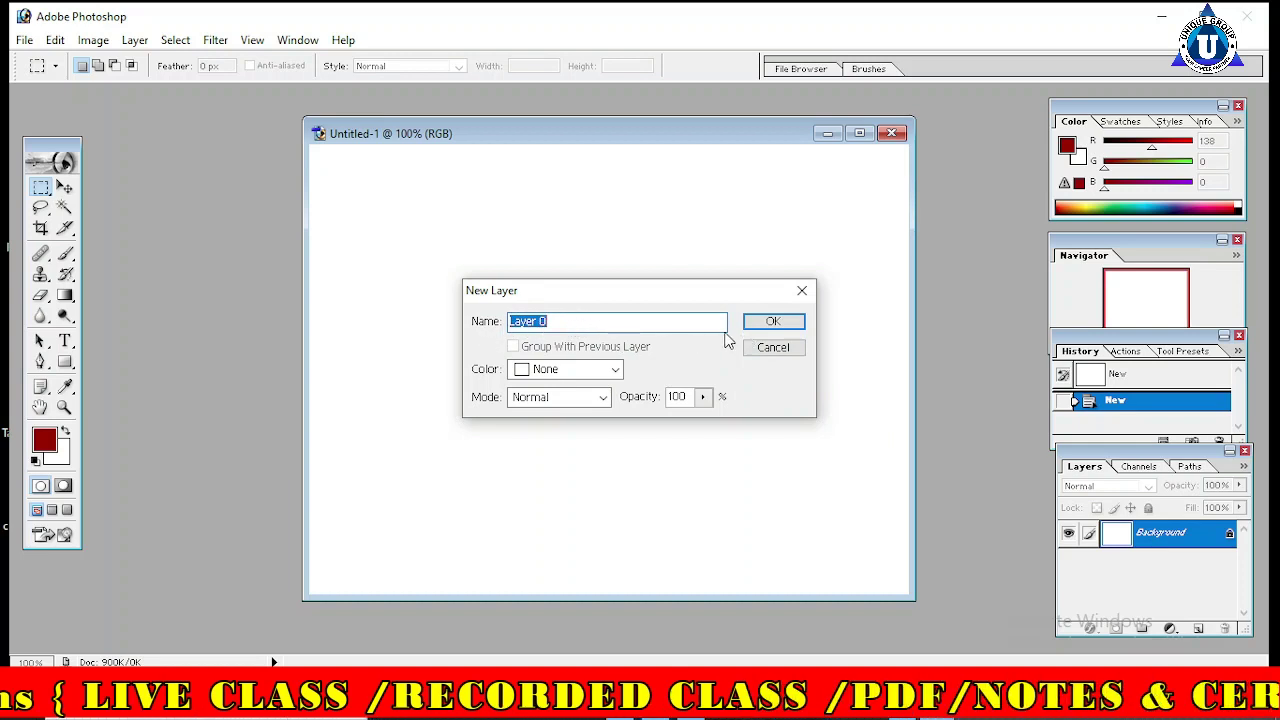
left_click(800, 326)
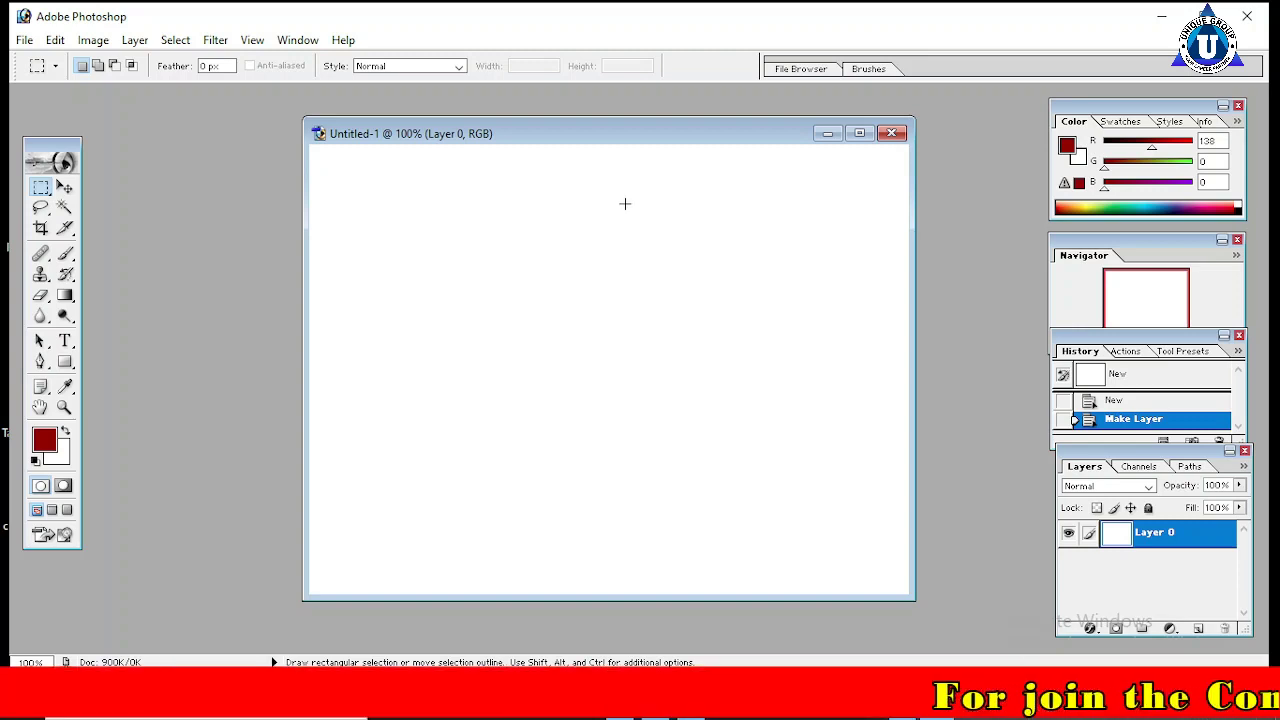
left_click(859, 136)
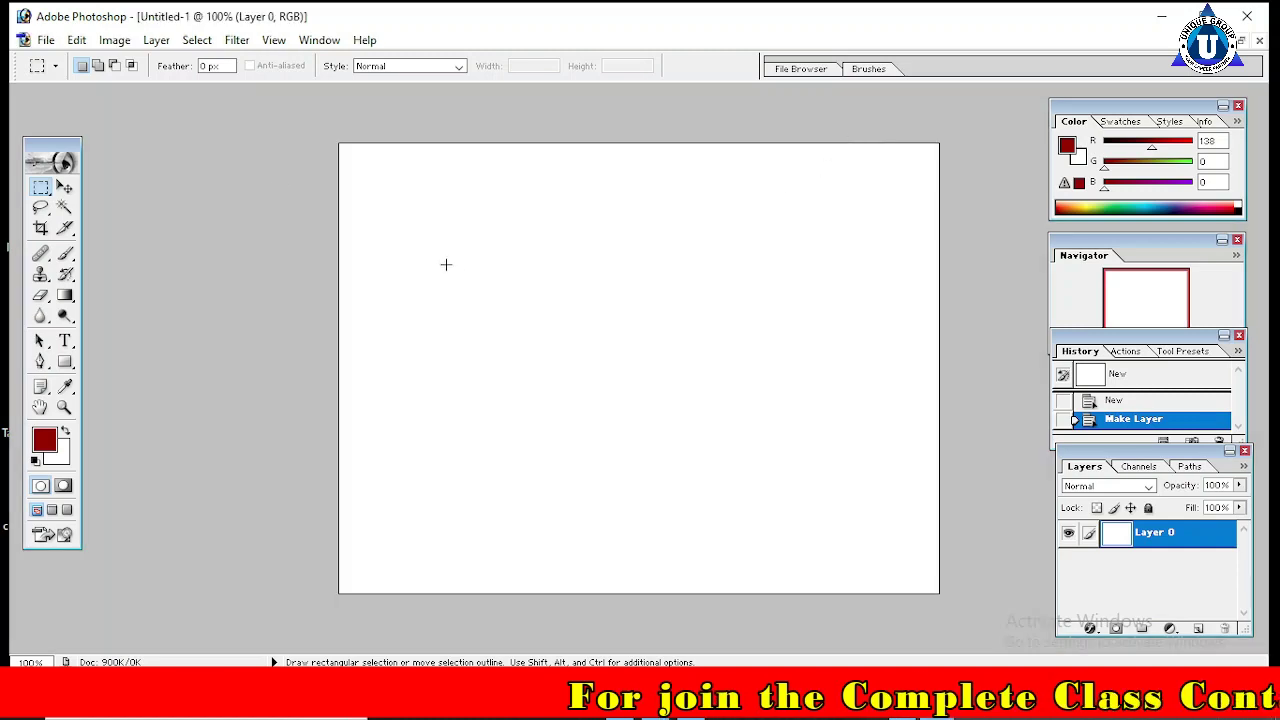
Step: Nudge Layer 0 slightly with the Move tool, then choose the Rectangular Marquee Tool
left_click(64, 190)
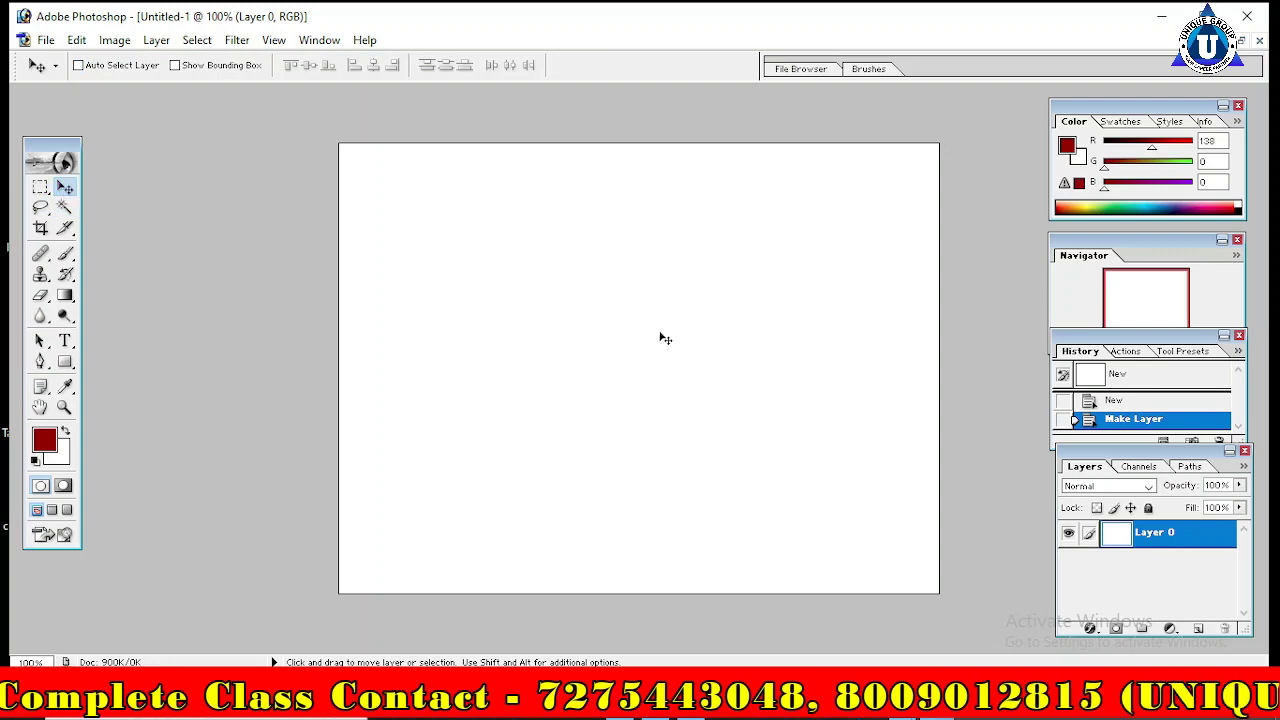
mouse_move(669, 315)
left_mouse_down()
mouse_move(547, 364)
mouse_move(691, 300)
mouse_move(693, 325)
left_mouse_up()
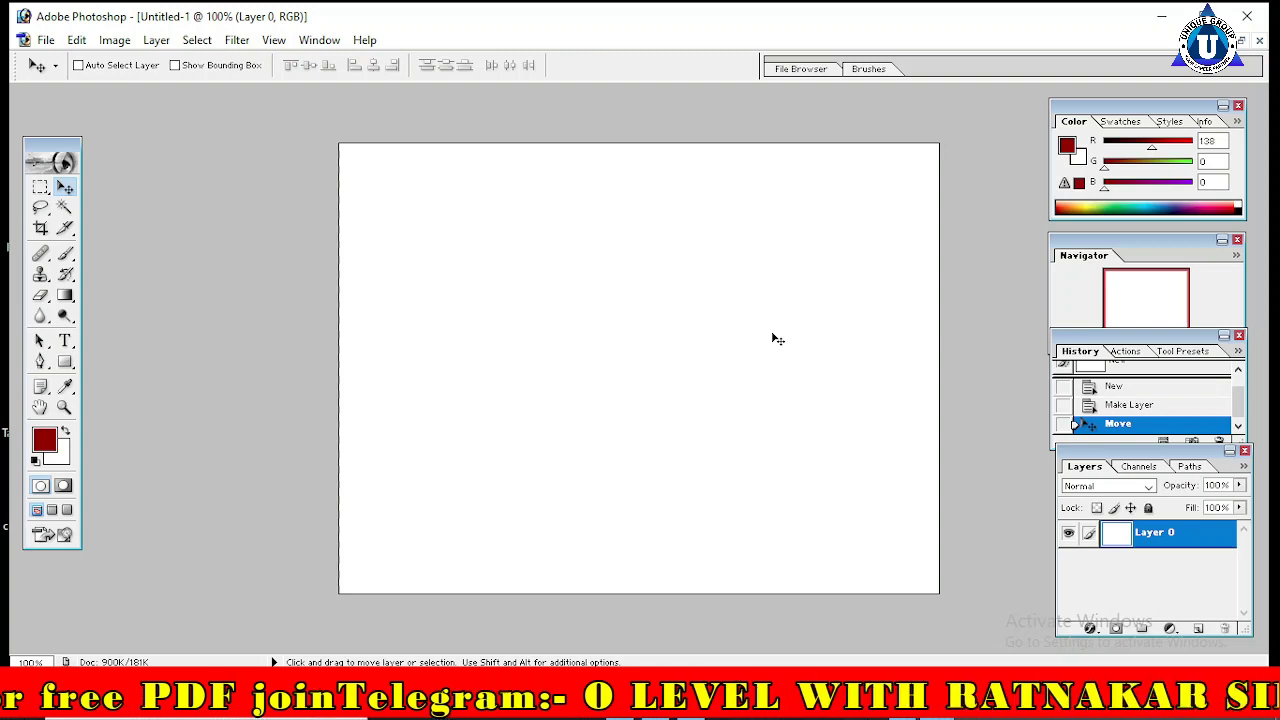
left_click(41, 188)
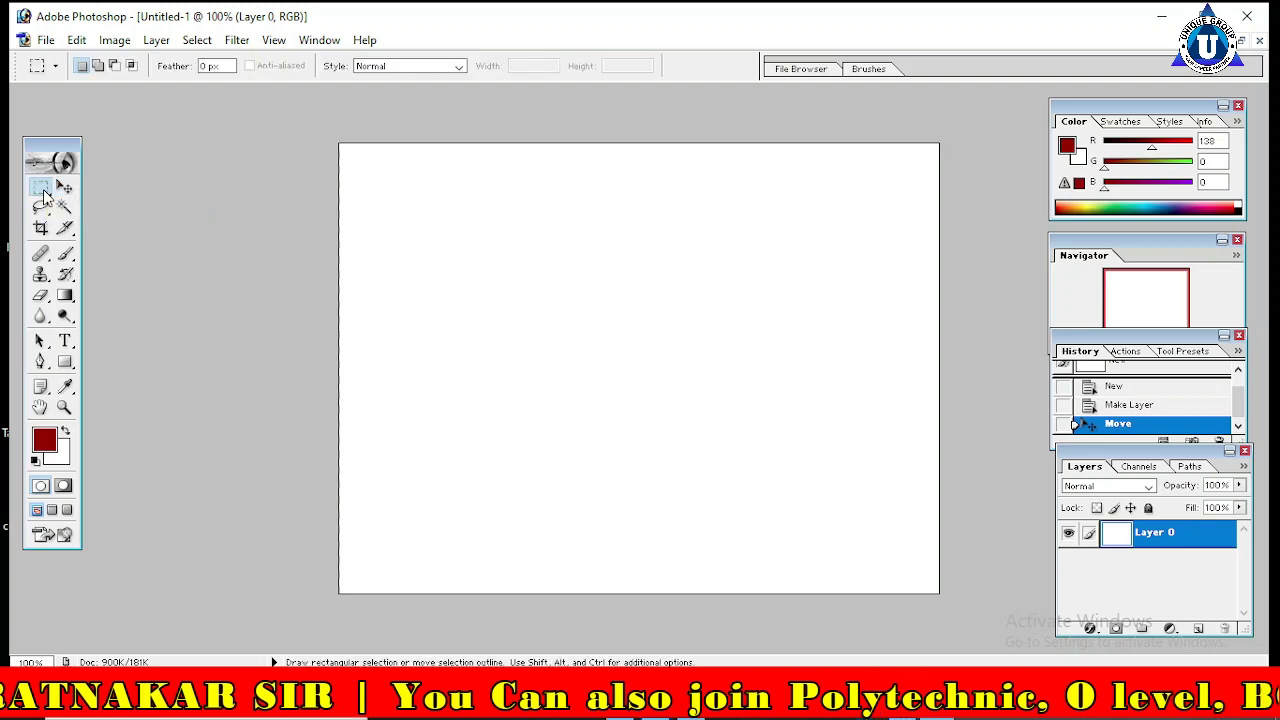
right_click(45, 196)
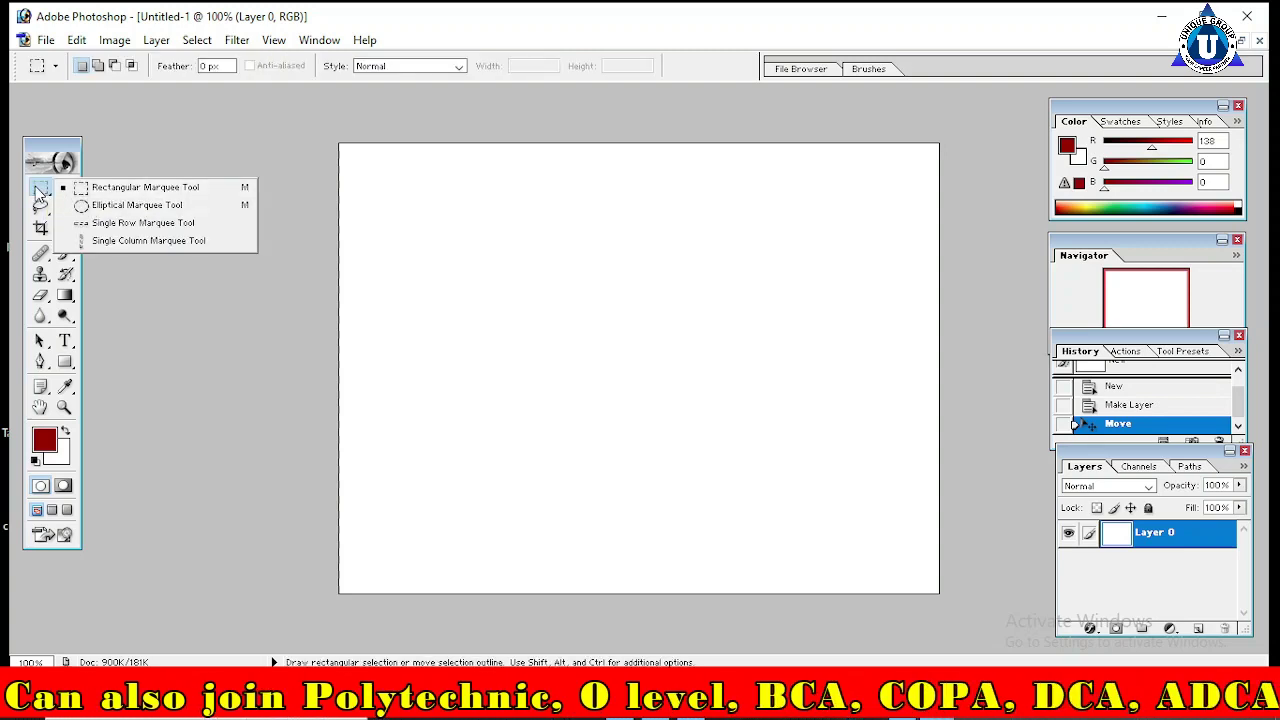
left_click(150, 190)
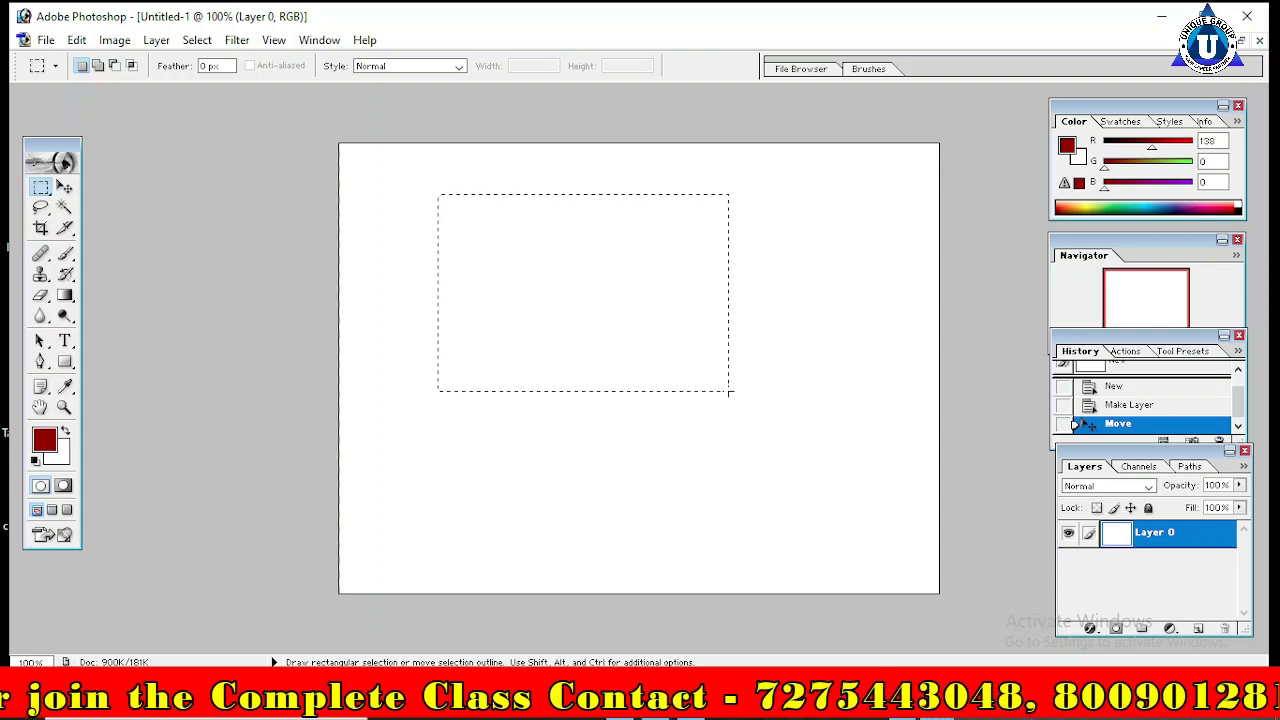
Step: Select a rectangle across the canvas middle and set the foreground to dark red (R166 G10 B10)
left_click_drag(561, 270, 805, 466)
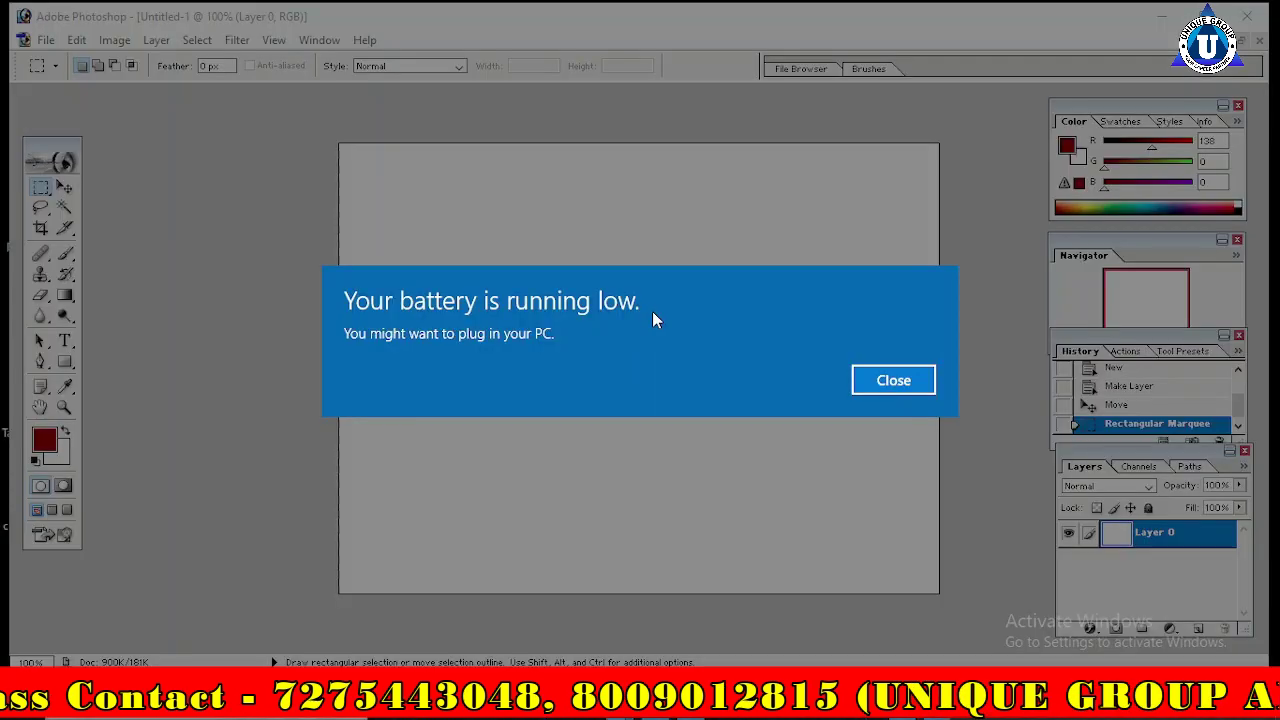
left_click(890, 379)
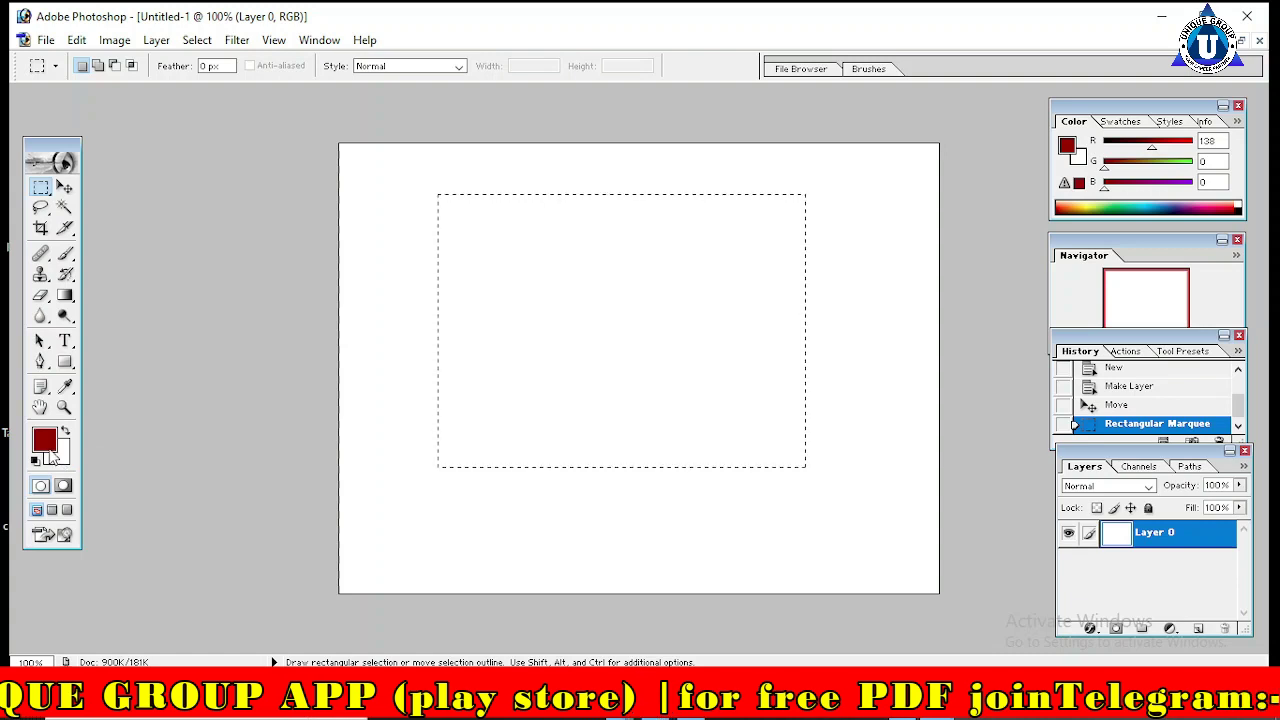
left_click(1181, 148)
left_click(1067, 146)
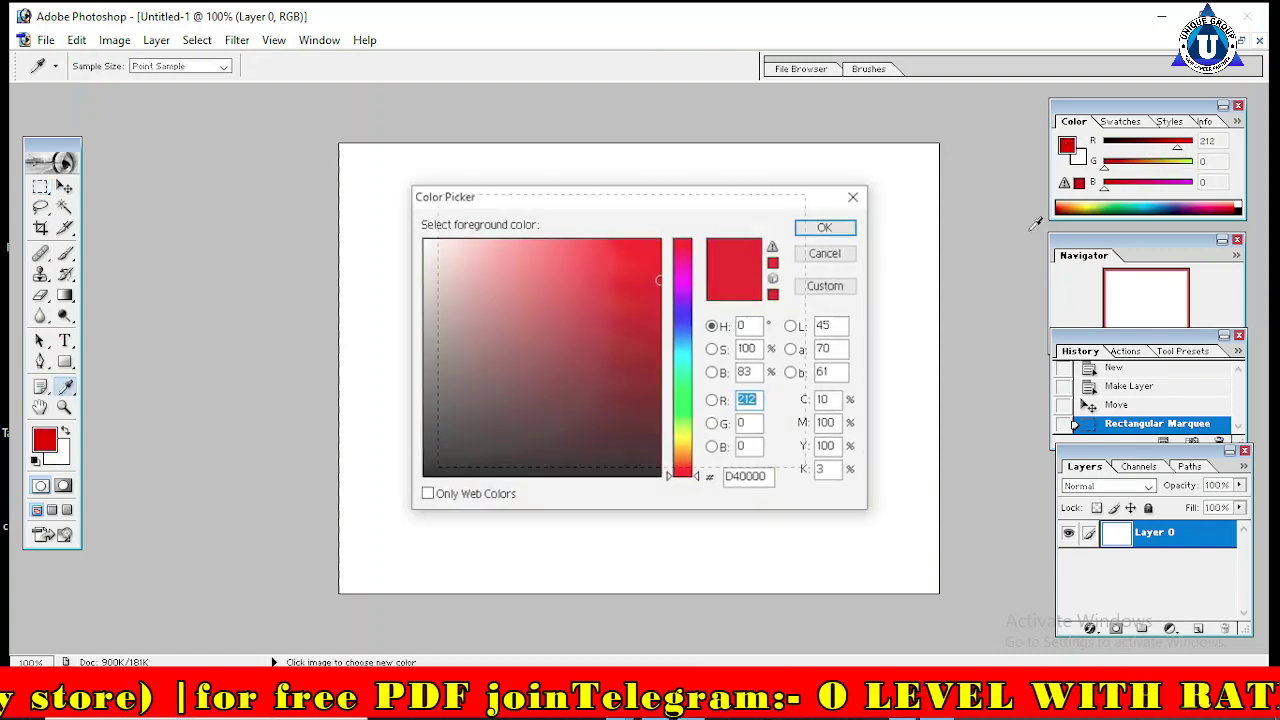
left_click(646, 322)
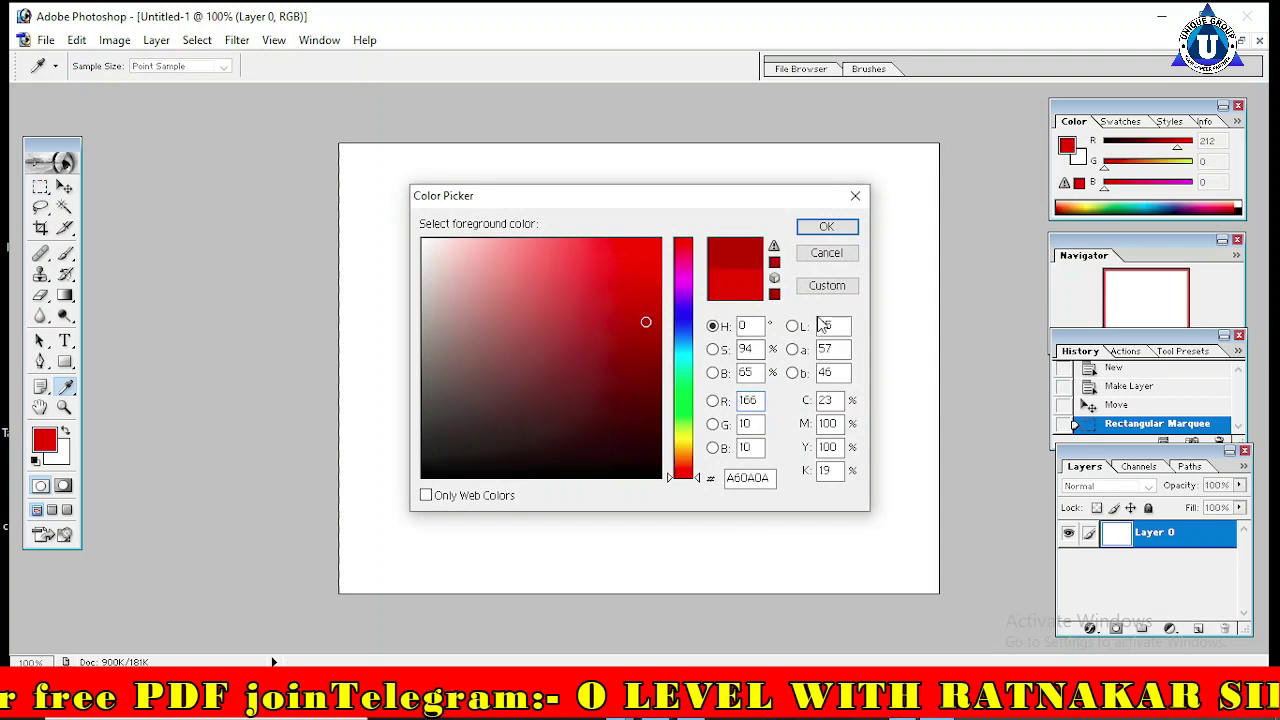
left_click(827, 228)
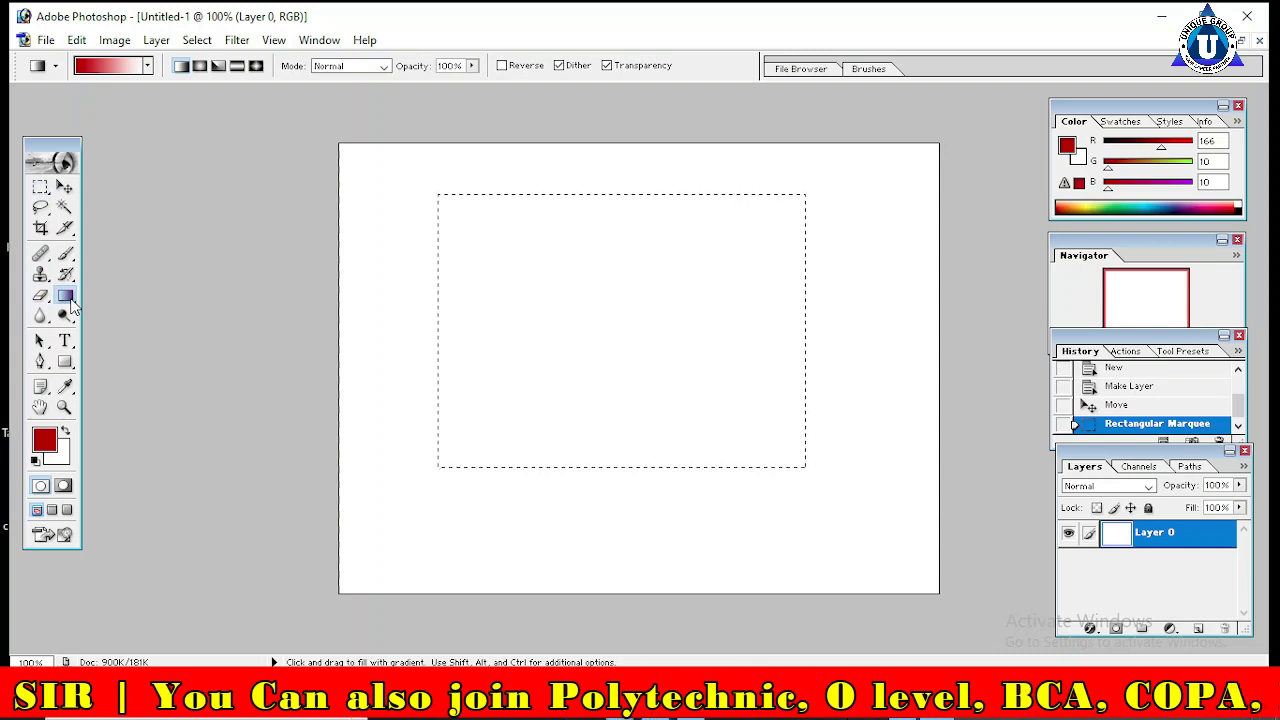
Step: Fill the rectangular selection with blue (R32 G17 B229) using the Paint Bucket
left_click(66, 297)
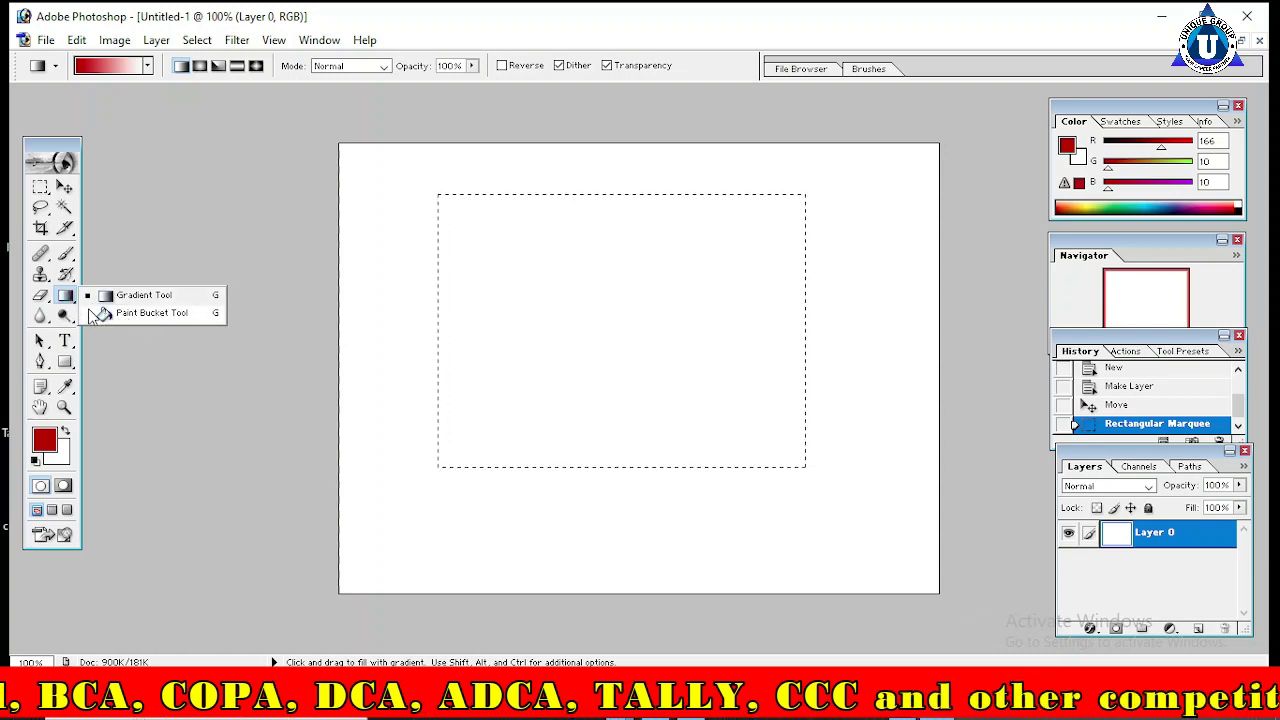
left_click(184, 317)
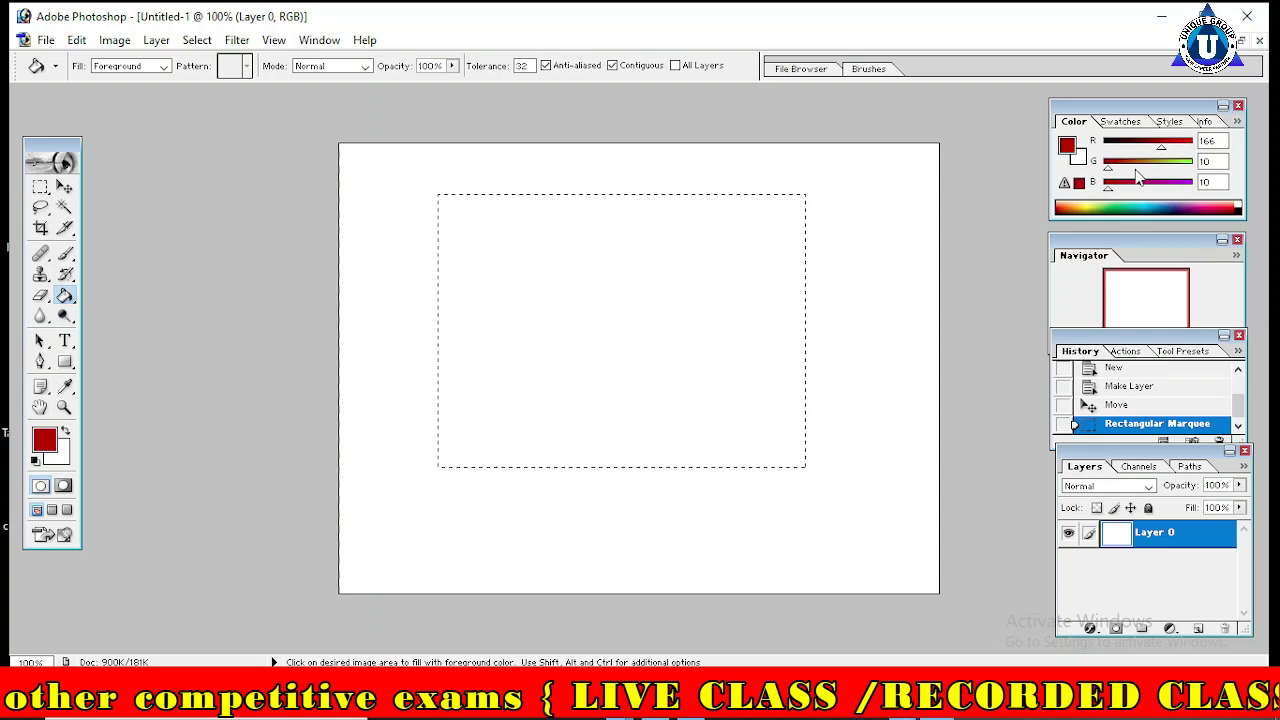
left_click(44, 444)
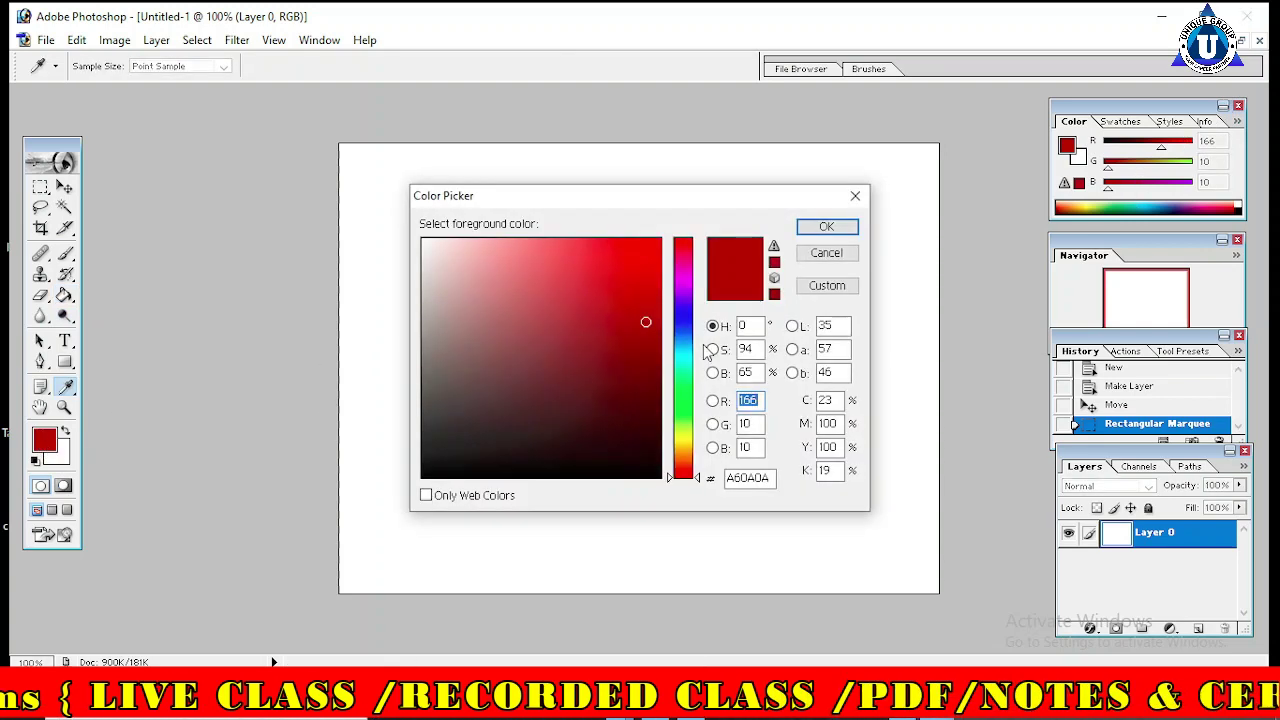
left_click(631, 263)
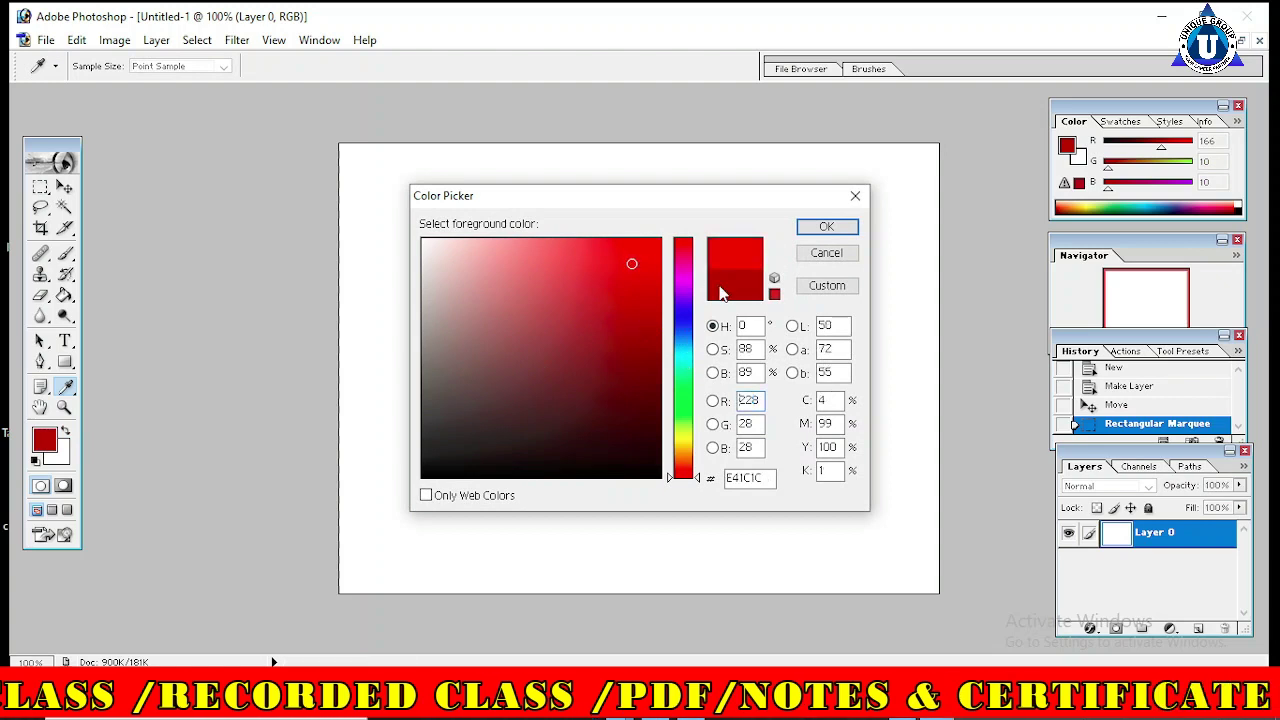
left_click(684, 315)
left_click(629, 257)
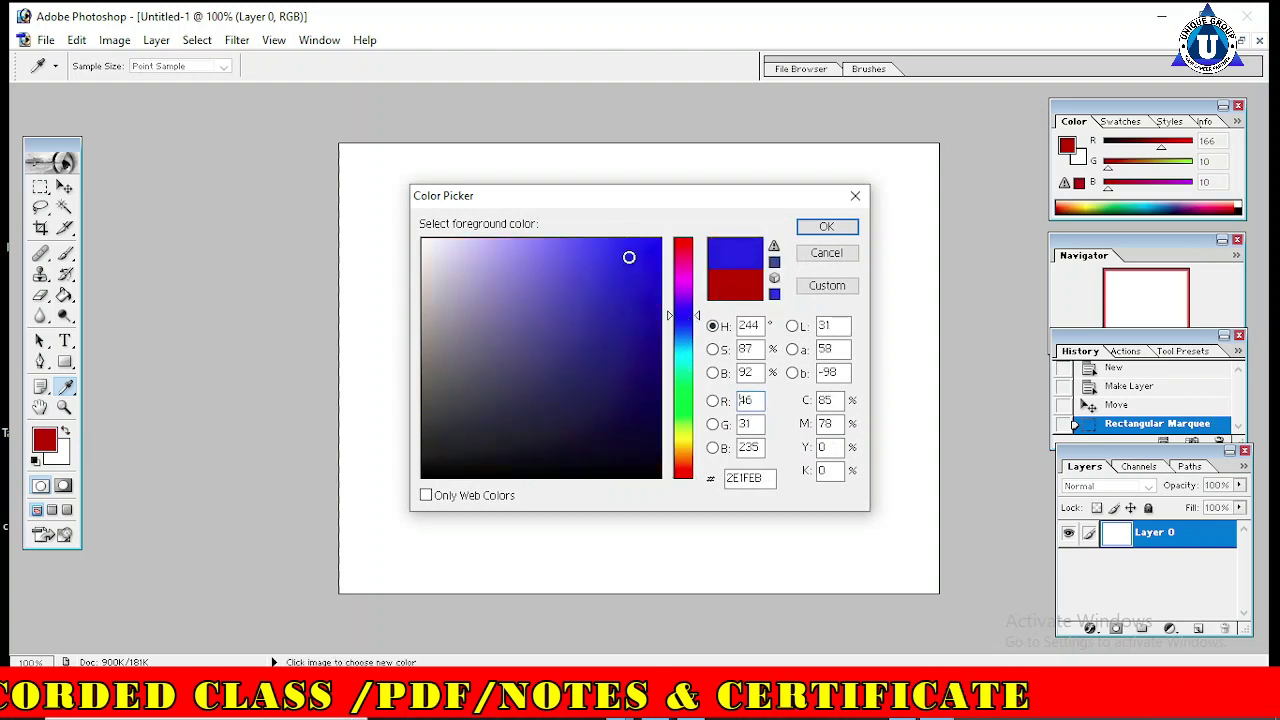
left_click(641, 260)
left_click(826, 226)
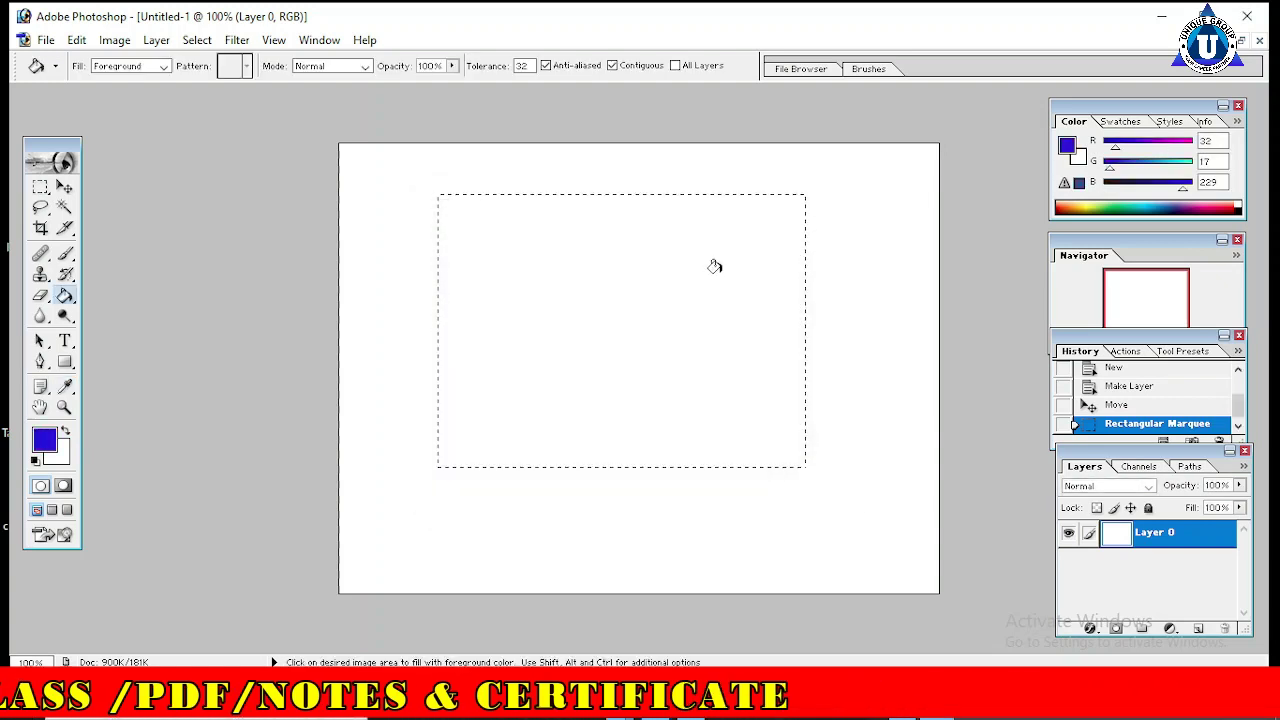
left_click(614, 297)
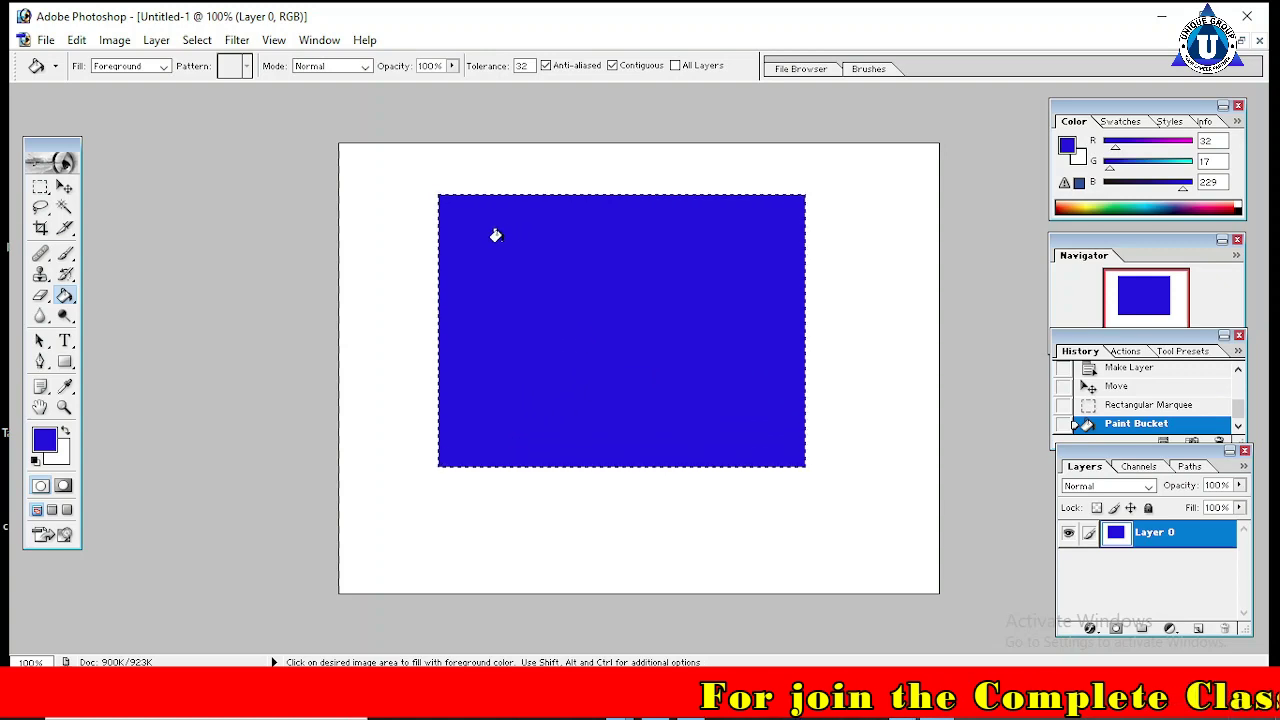
left_click(40, 188)
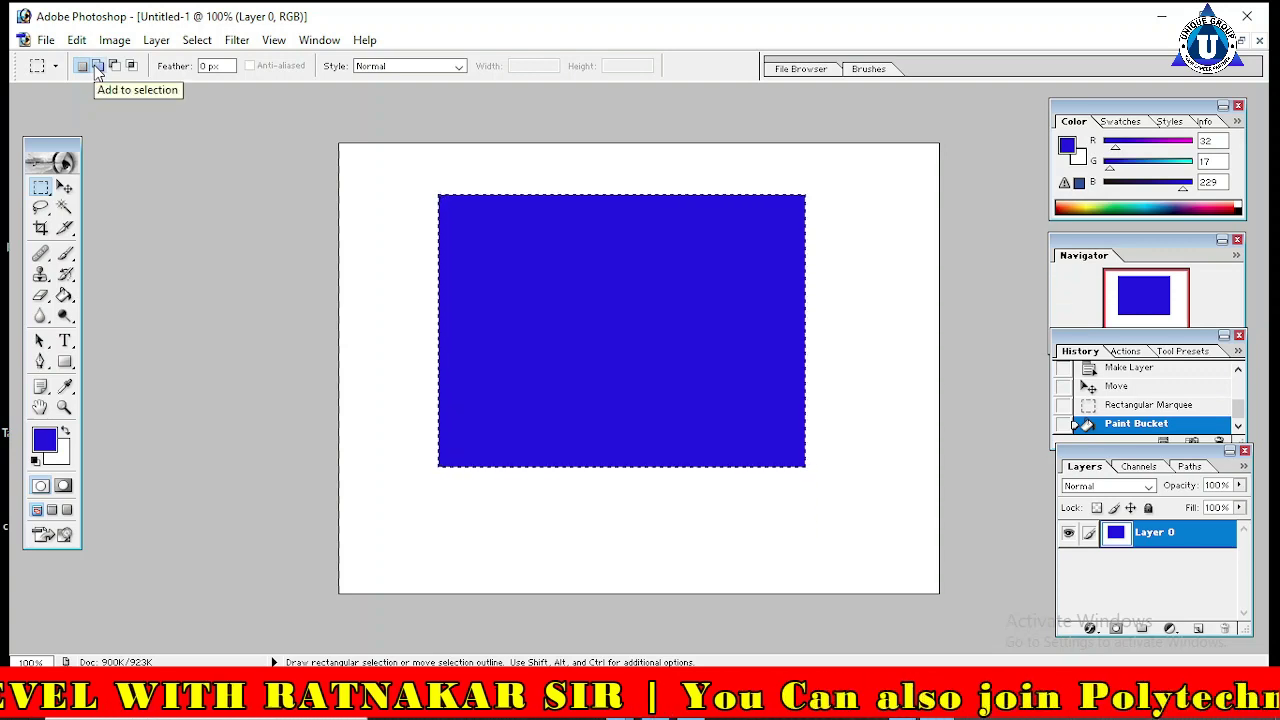
Step: Add an extra rectangle to the selection, then undo back to the plain white canvas
left_click(97, 66)
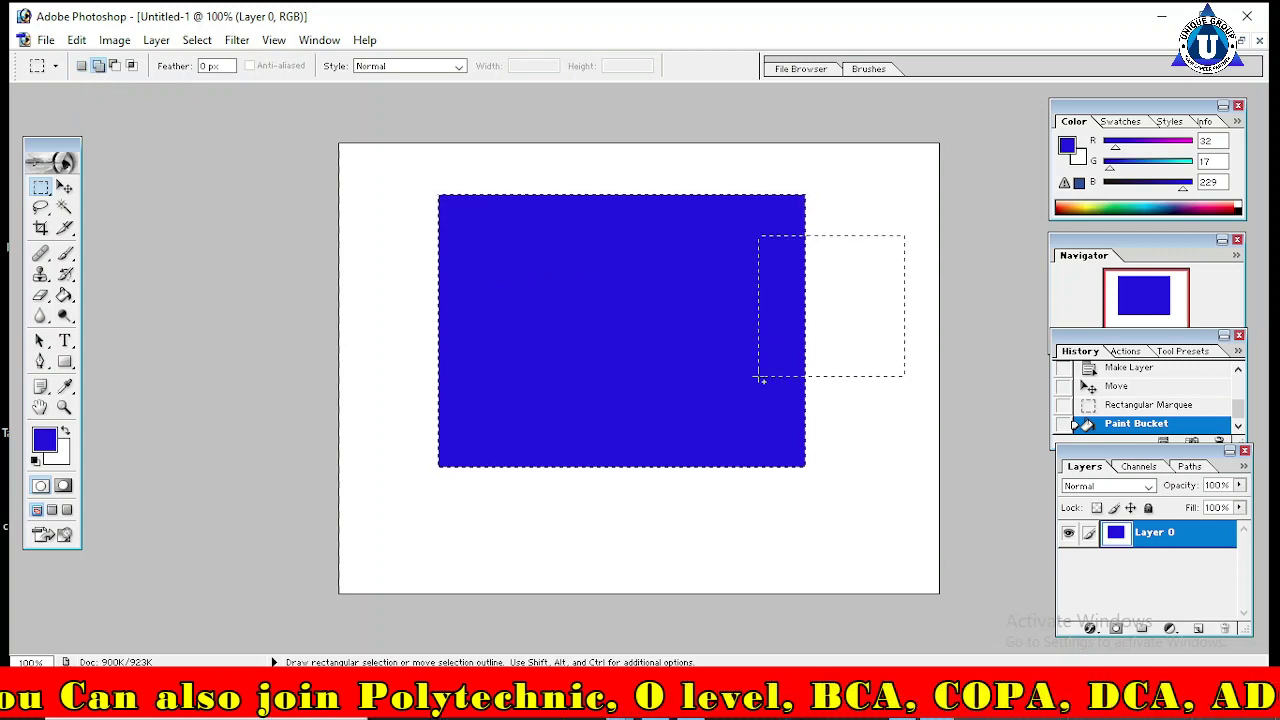
left_click_drag(760, 378, 654, 401)
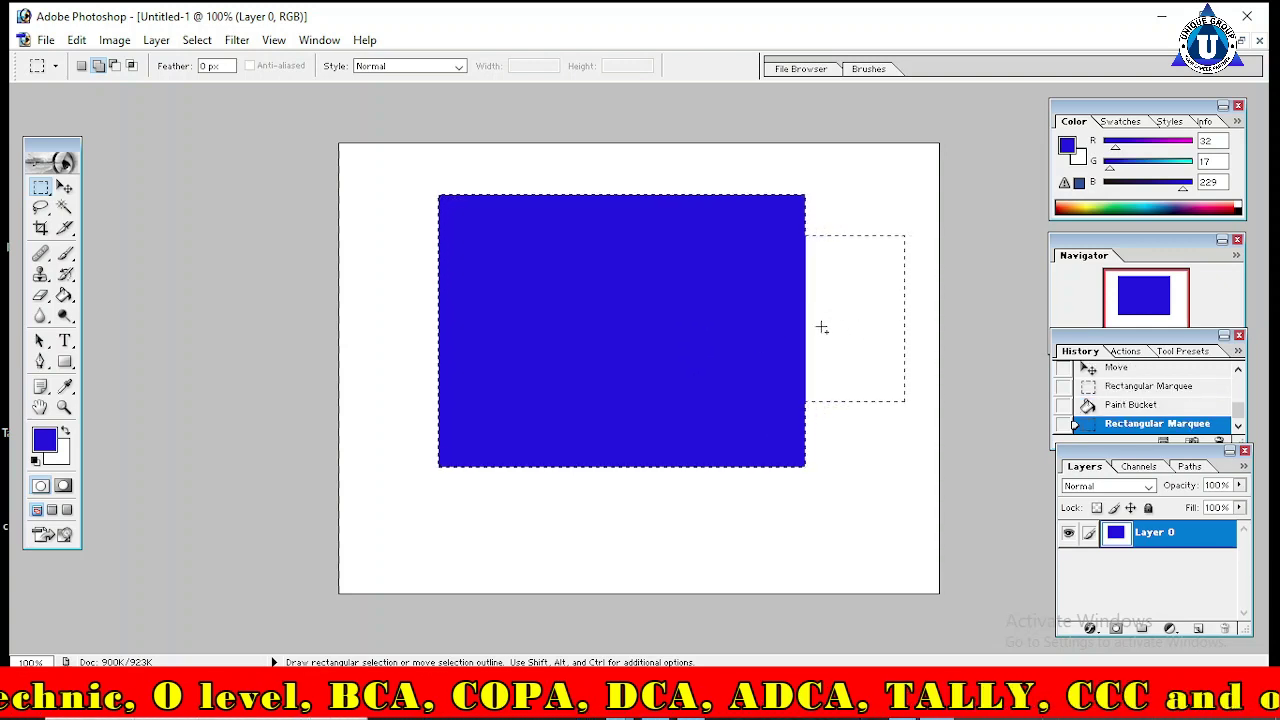
key("v")
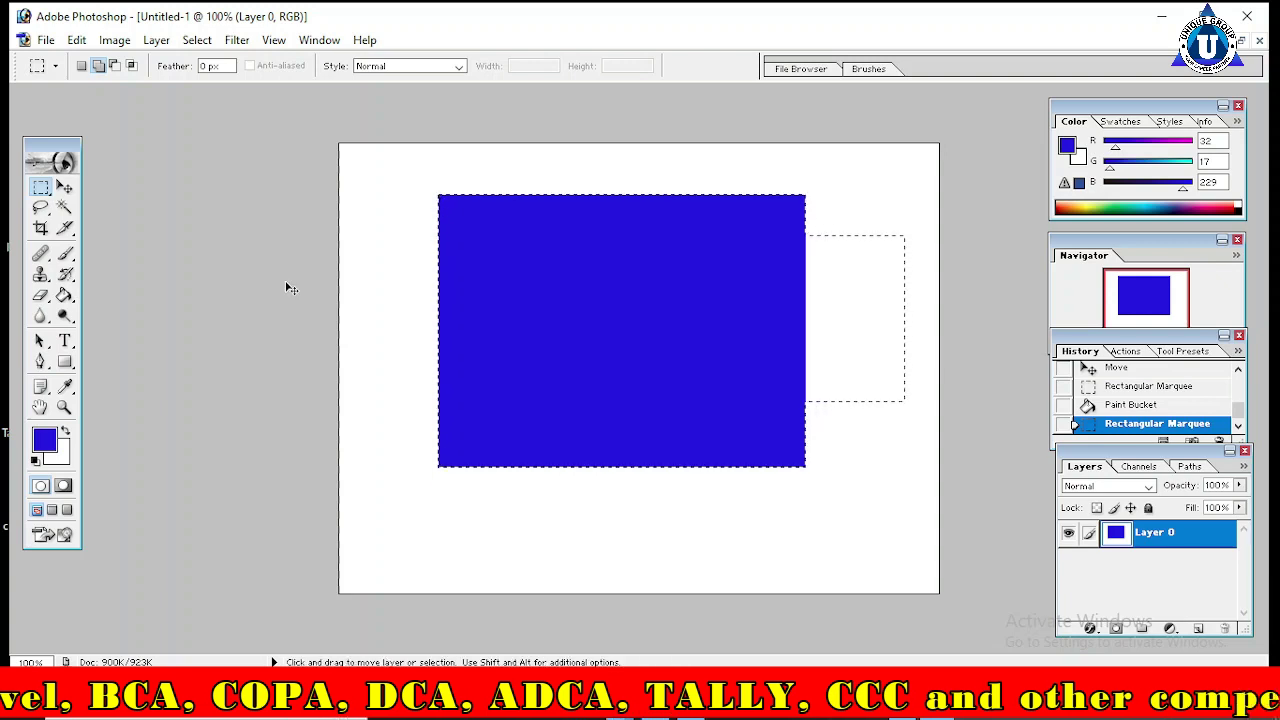
key("ctrl+z")
key("ctrl+z")
key("ctrl+z")
key("ctrl+z")
key("ctrl+z")
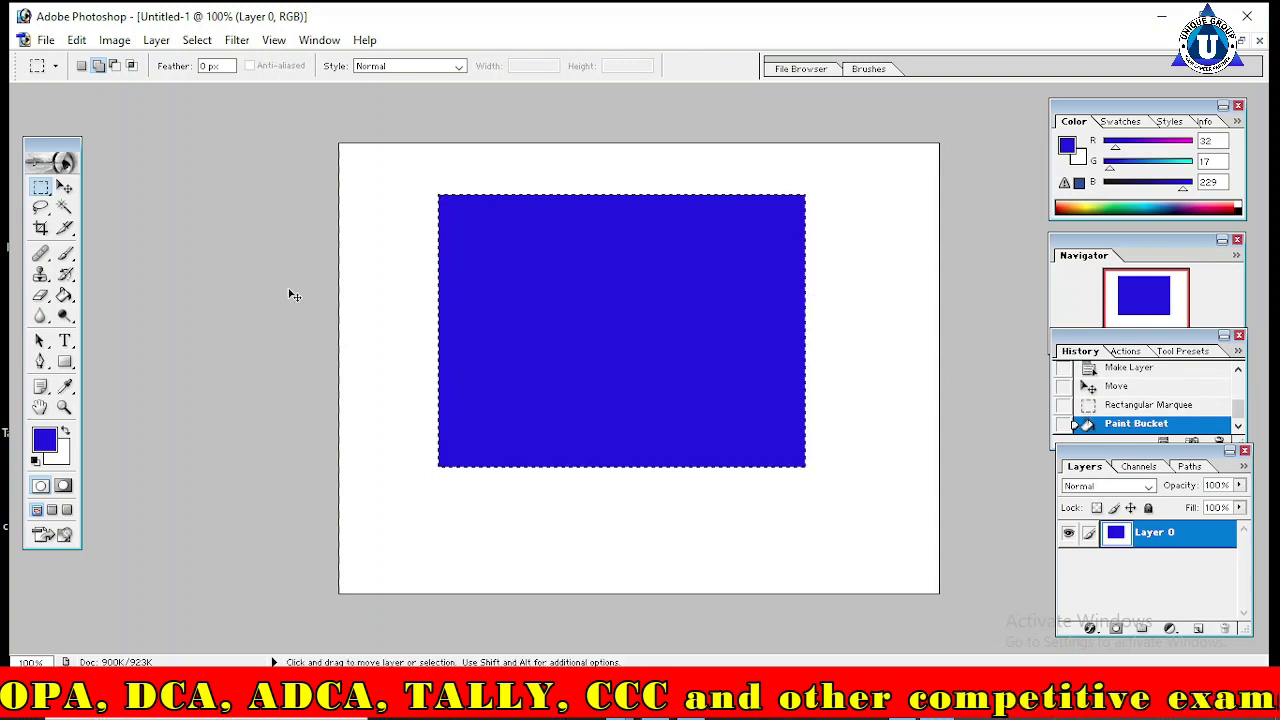
key("ctrl+z")
key("ctrl+z")
key("ctrl+z")
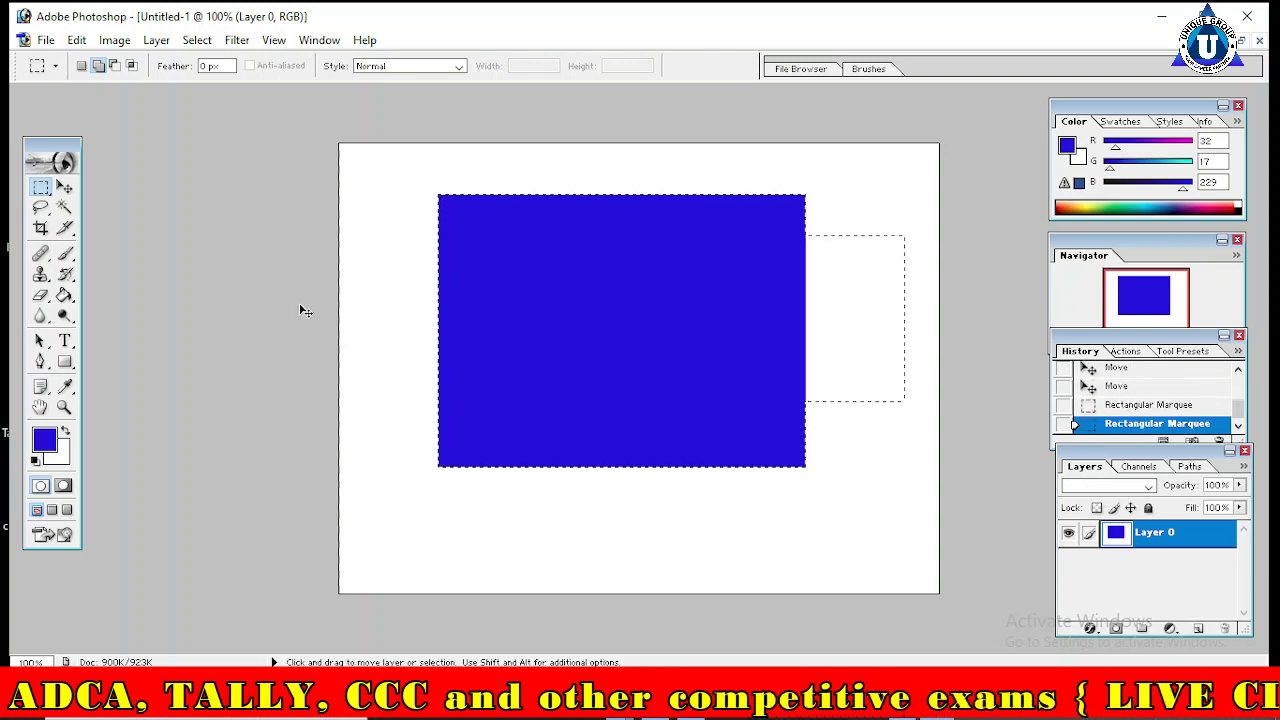
key("ctrl+z")
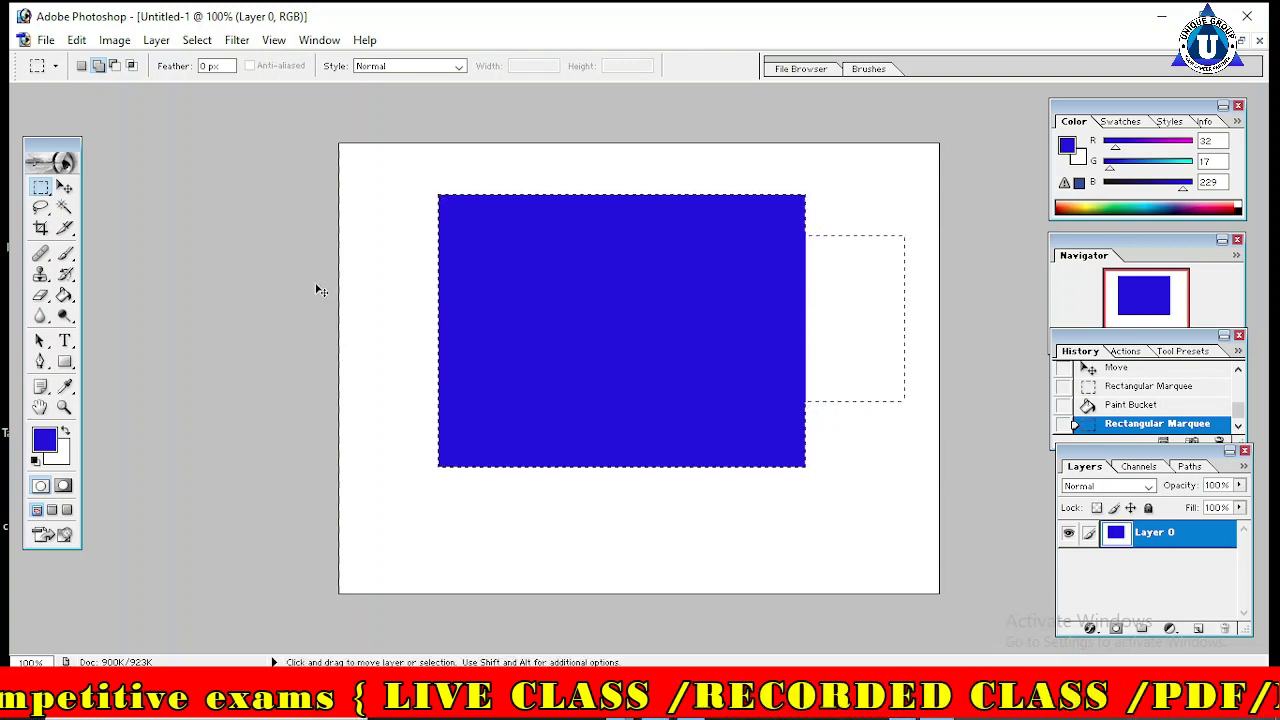
key("ctrl+alt+z")
key("ctrl+alt+z")
key("ctrl+alt+z")
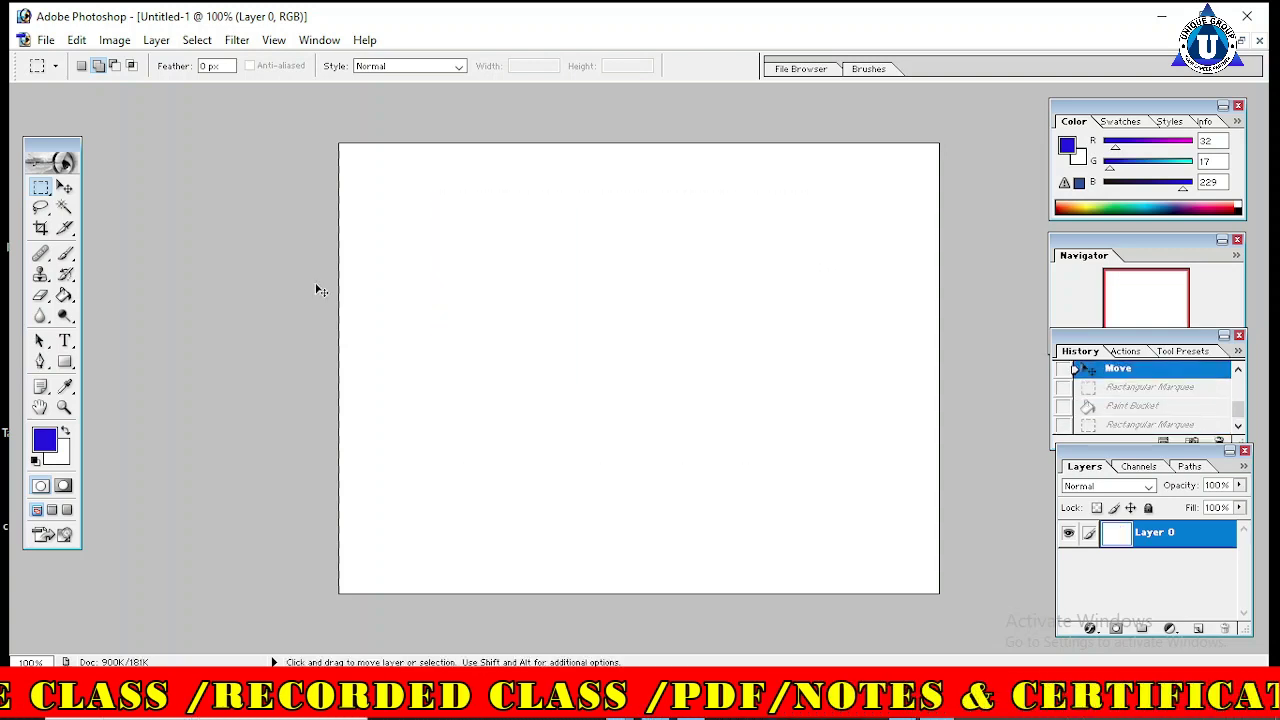
Step: Build a stepped selection: a central rectangle plus added rectangles extending left and right
key("ctrl+y")
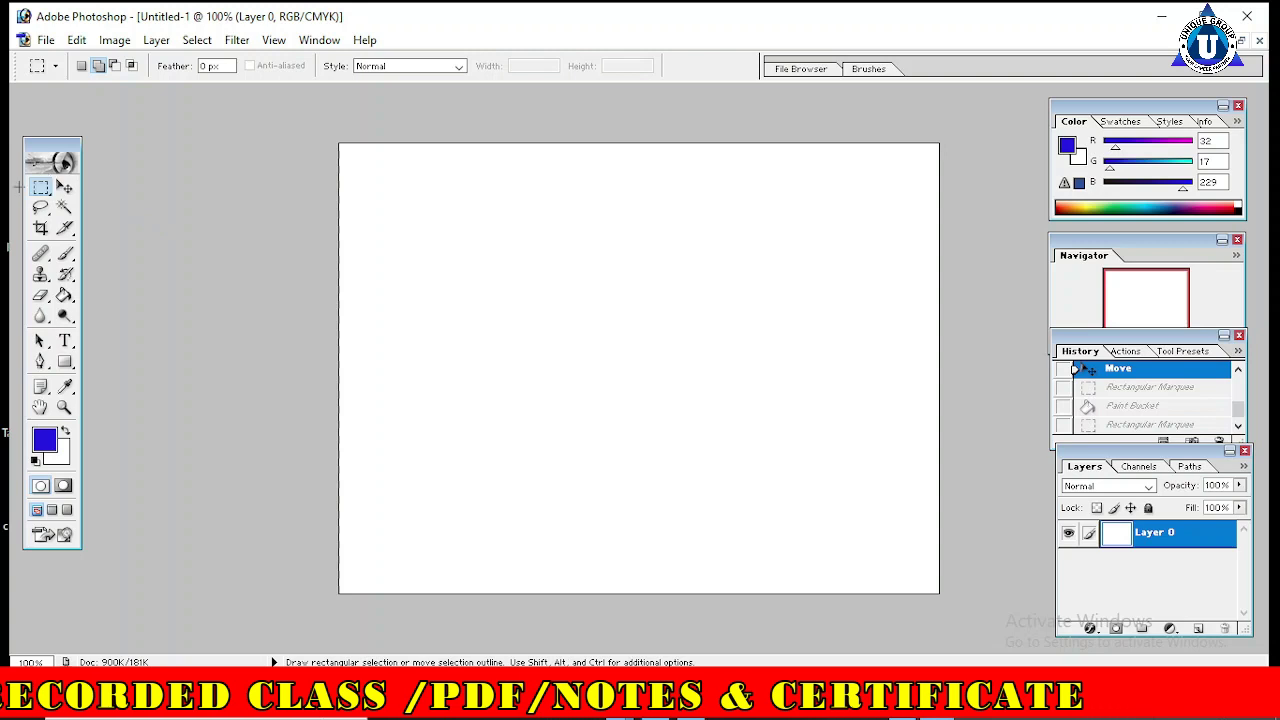
left_click(41, 190)
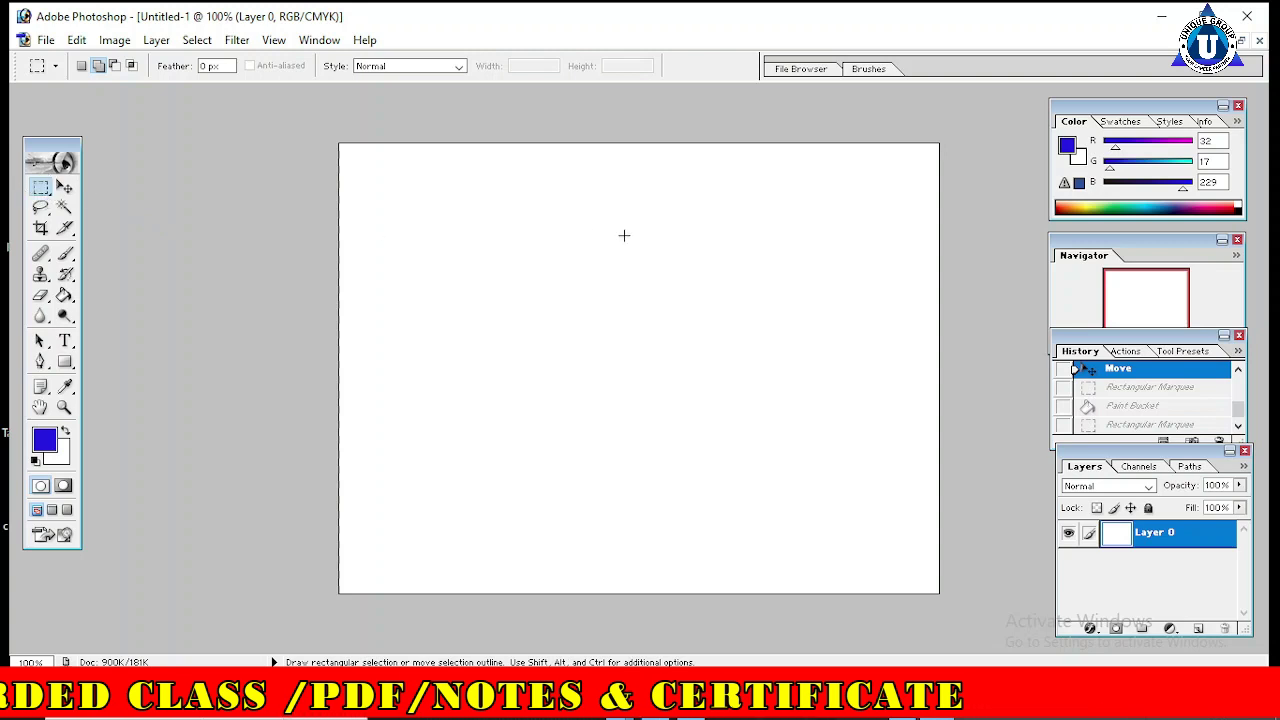
left_click(82, 65)
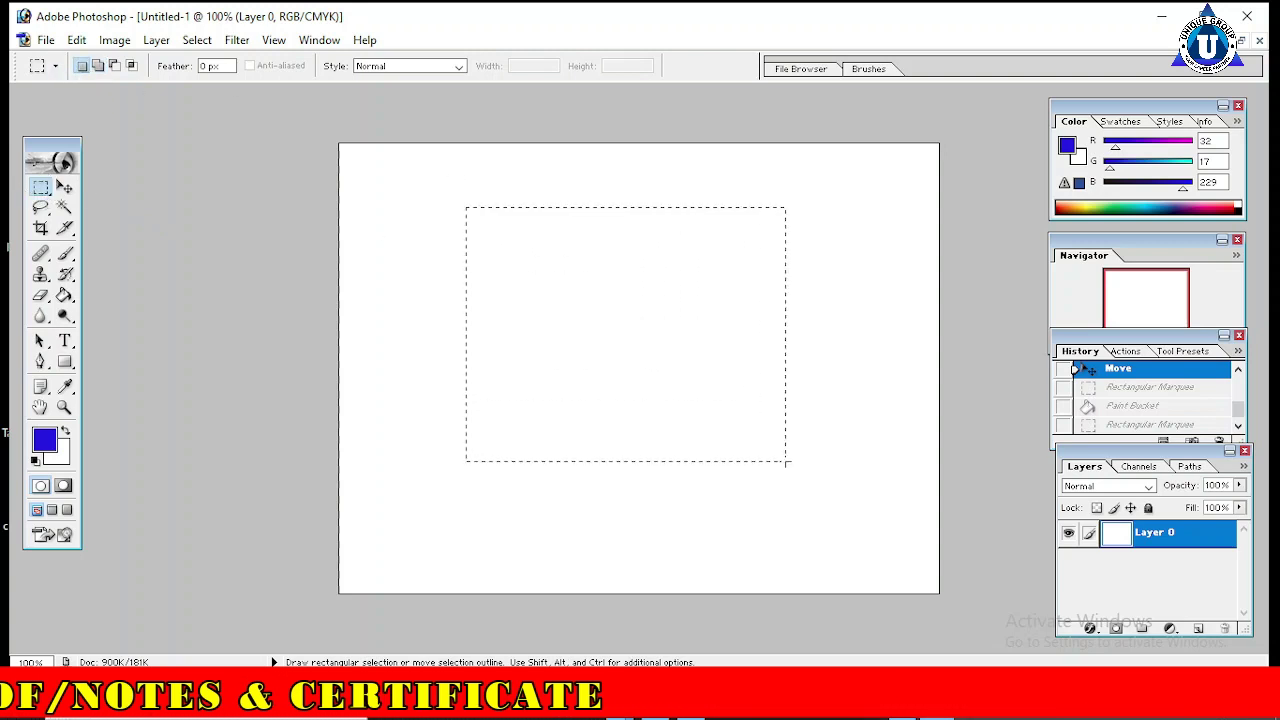
left_click_drag(683, 353, 795, 488)
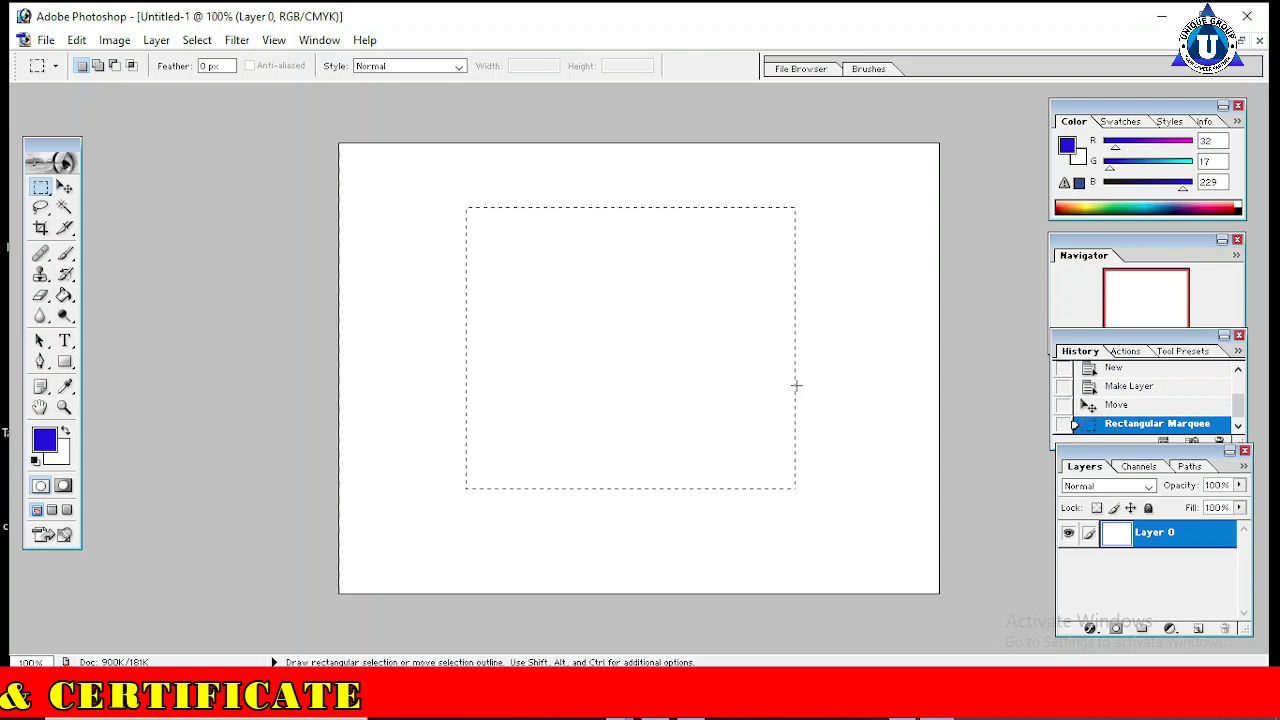
left_click(98, 66)
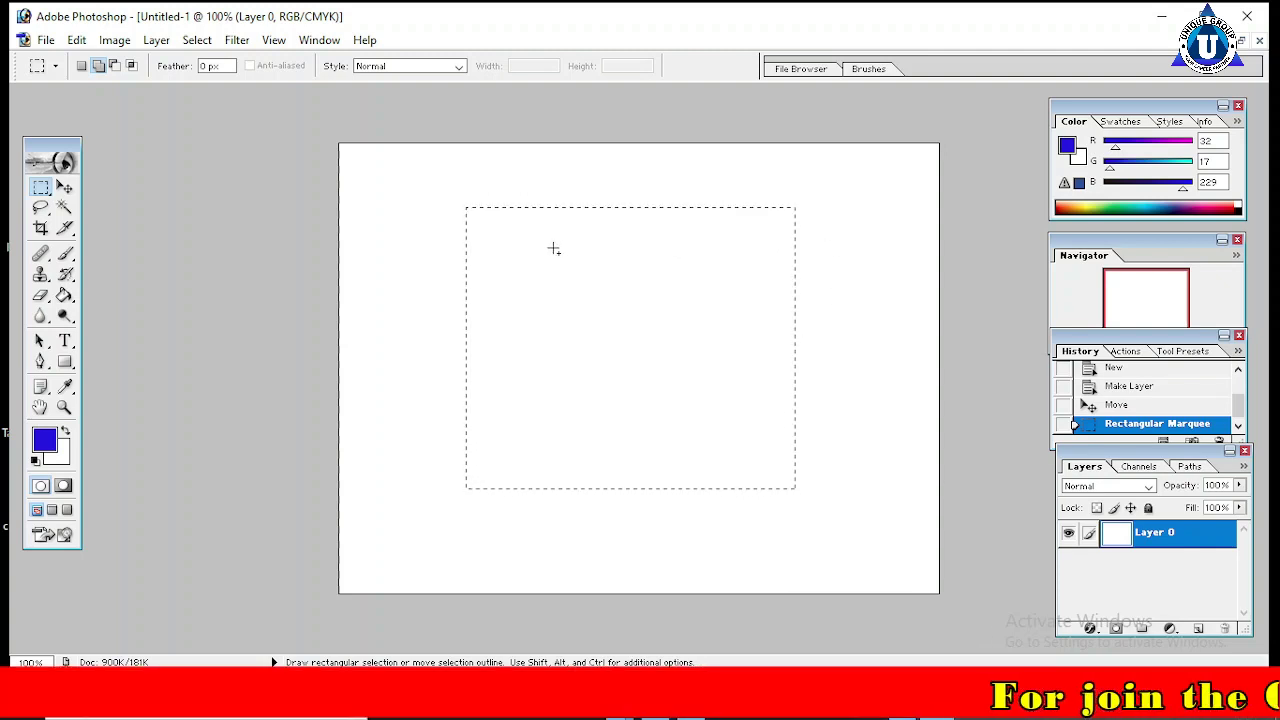
mouse_move(913, 251)
left_mouse_down()
mouse_move(738, 329)
mouse_move(649, 429)
mouse_move(683, 420)
left_mouse_up()
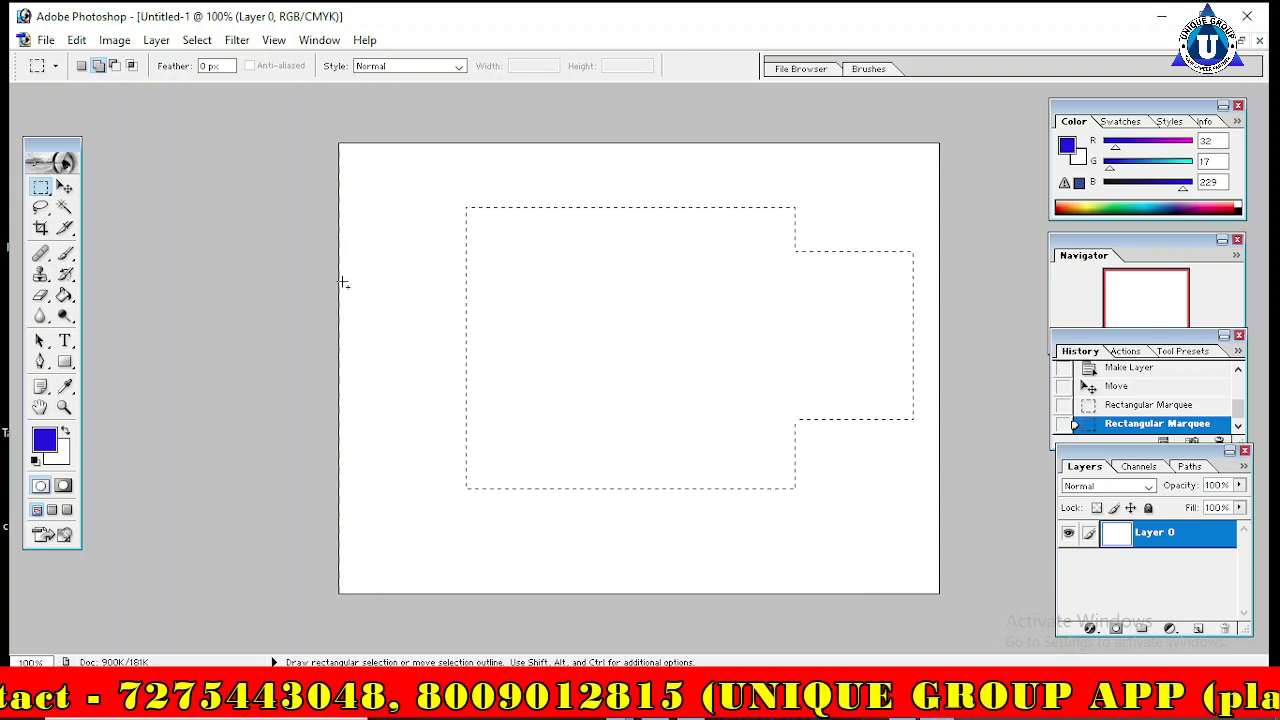
left_click_drag(343, 283, 537, 409)
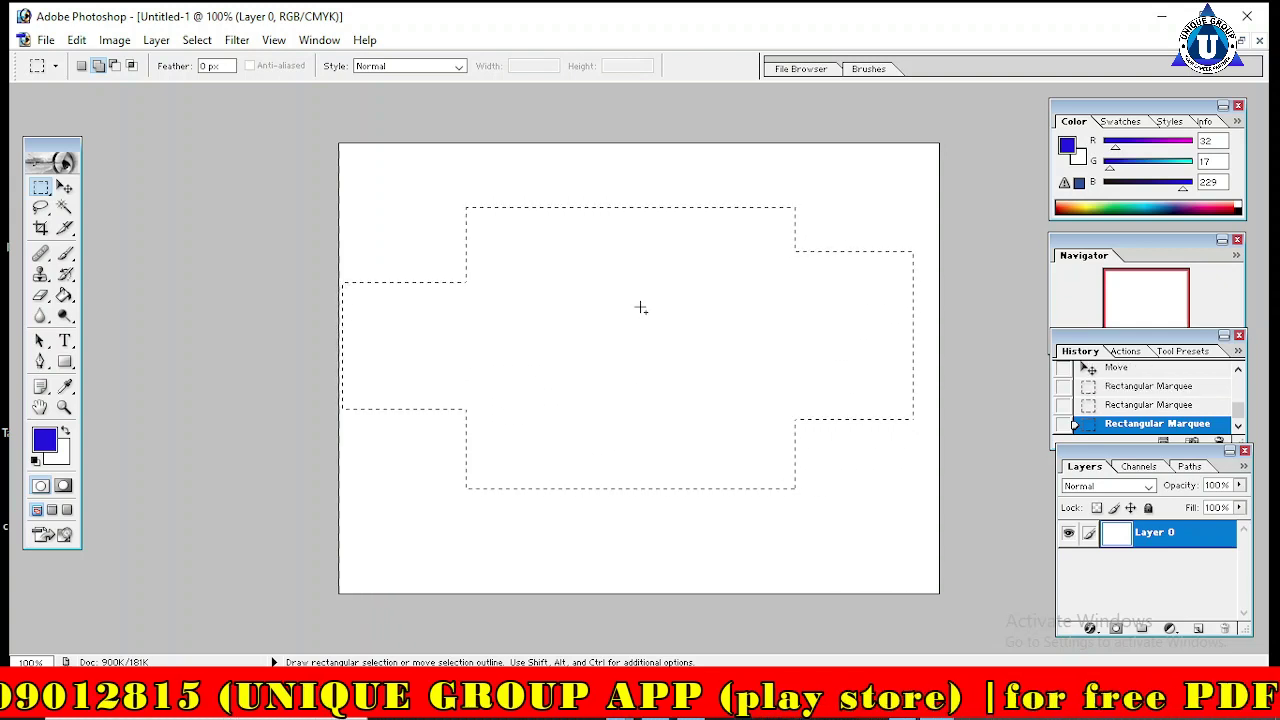
left_click(115, 67)
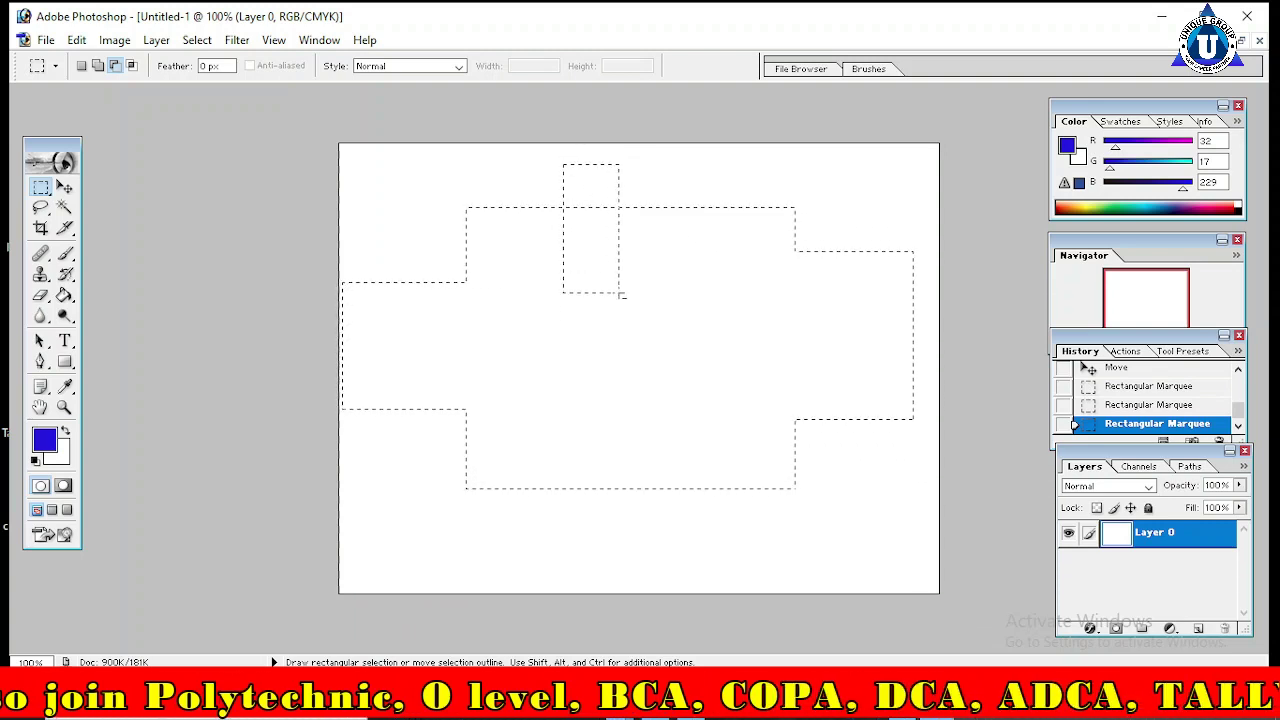
Step: Subtract a notch from the selection's top edge and delete the selected pixels
left_click_drag(621, 295, 737, 357)
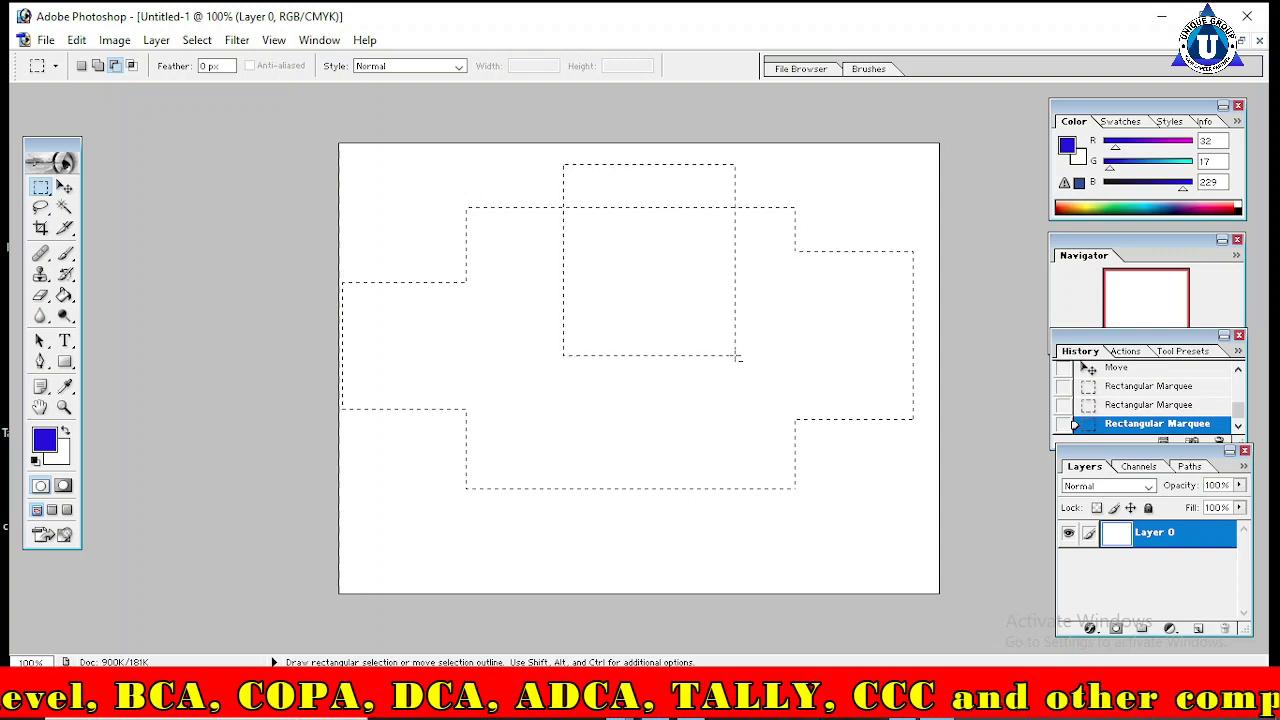
left_click_drag(738, 357, 736, 355)
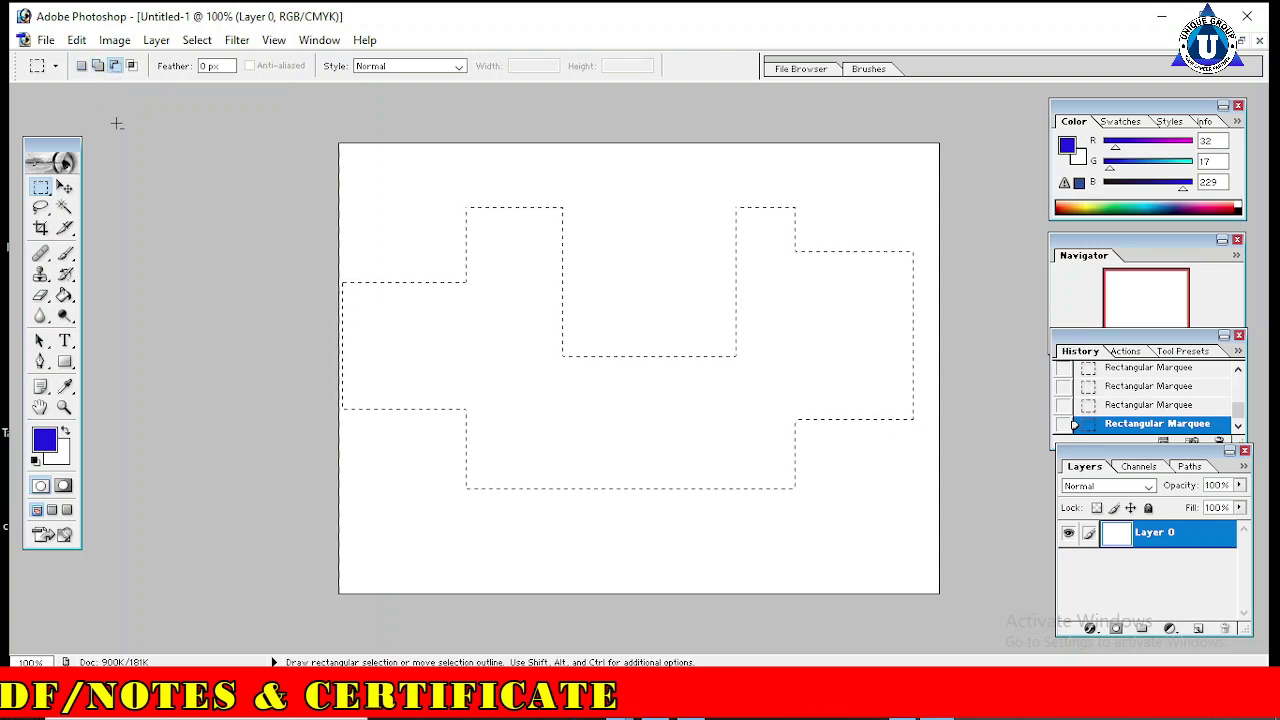
left_click(114, 65)
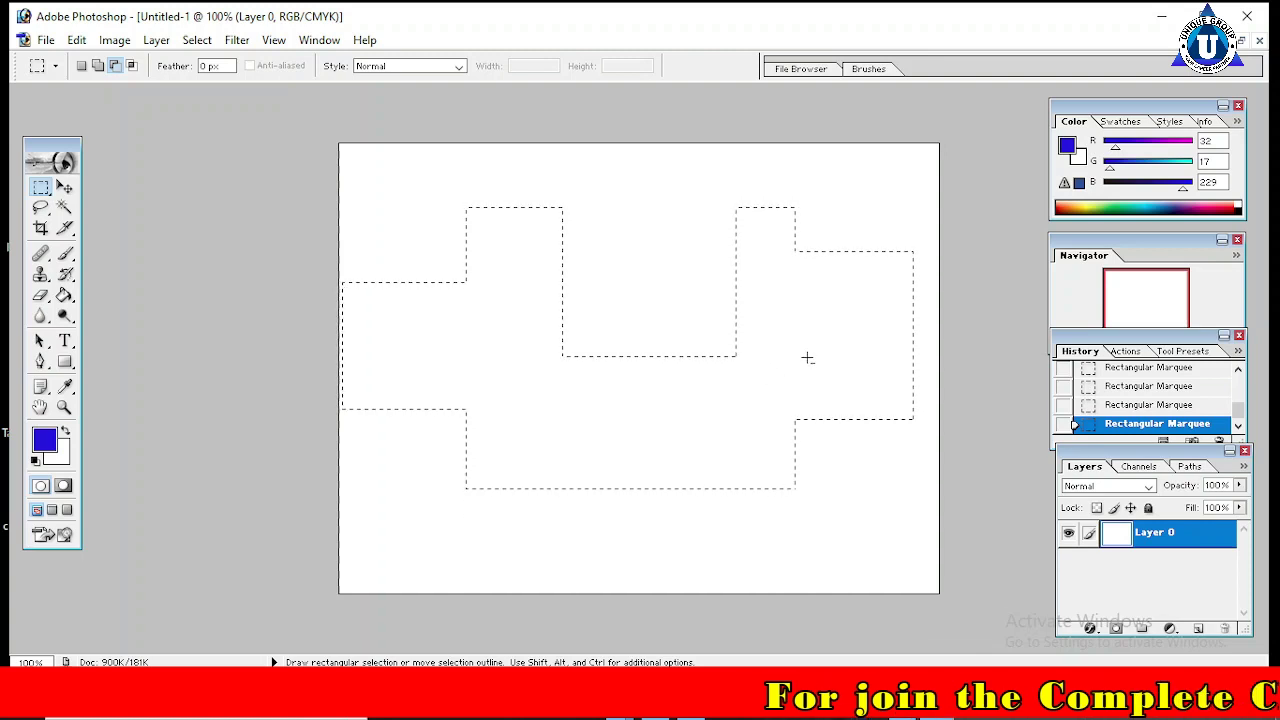
key("Delete")
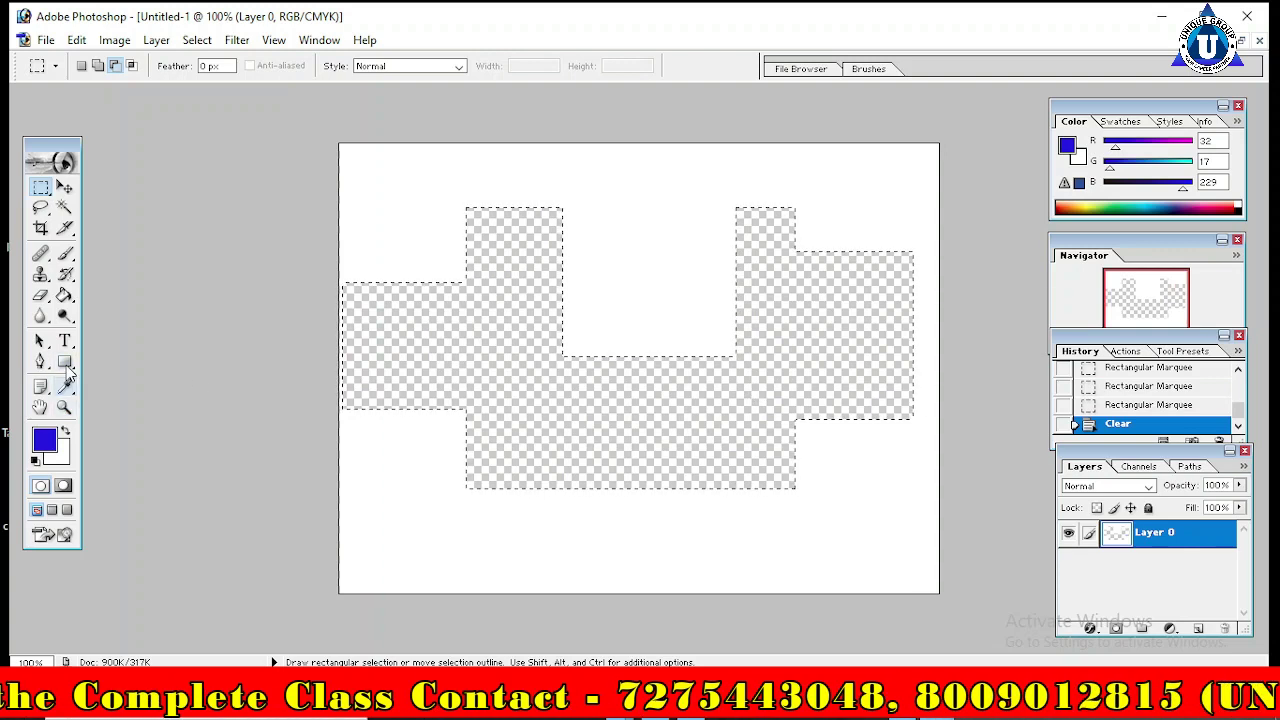
left_click(66, 296)
left_click(70, 303)
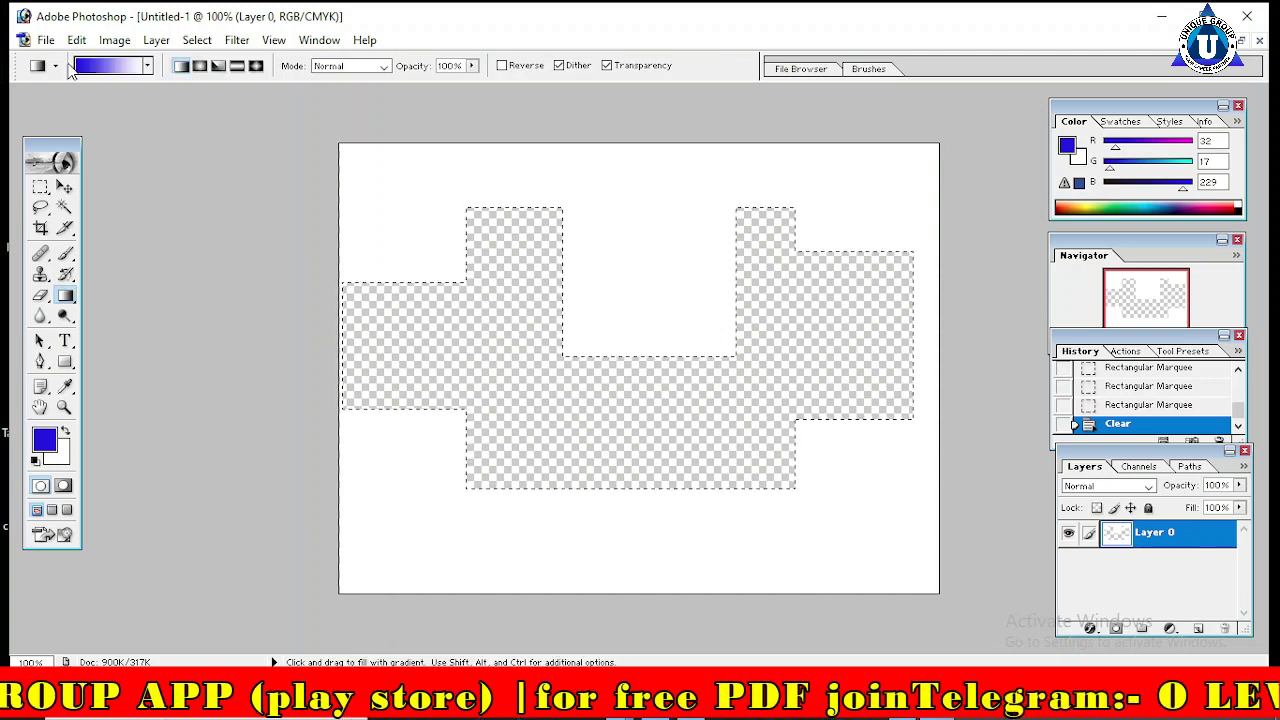
Step: Start from the Spectrum gradient and change the cyan stop at 49% to red
left_click(134, 66)
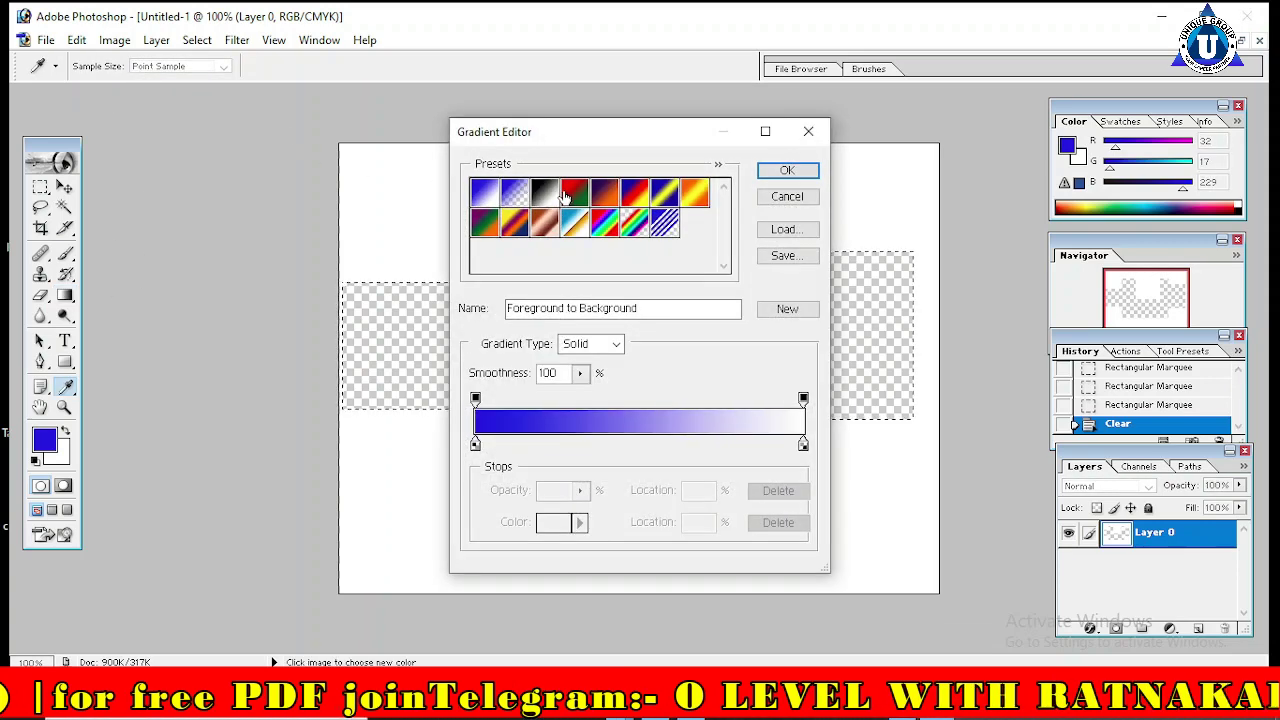
left_click(601, 225)
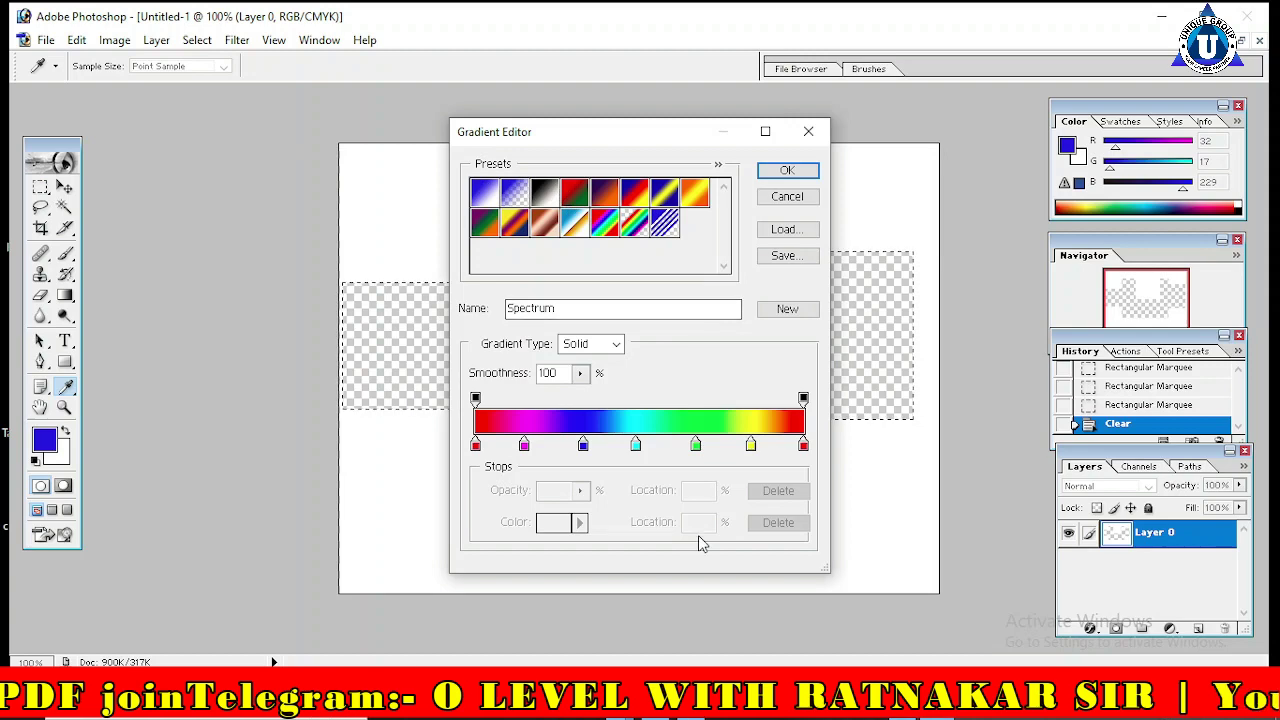
left_click(637, 446)
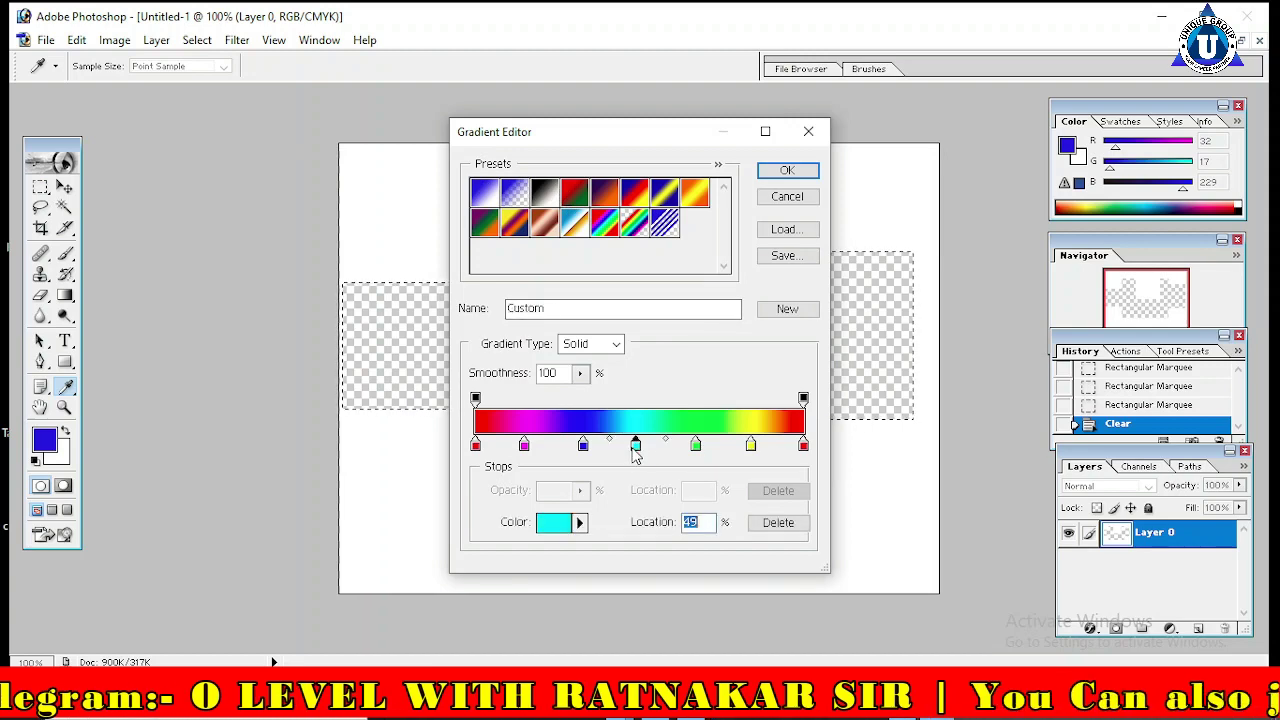
double_click(637, 446)
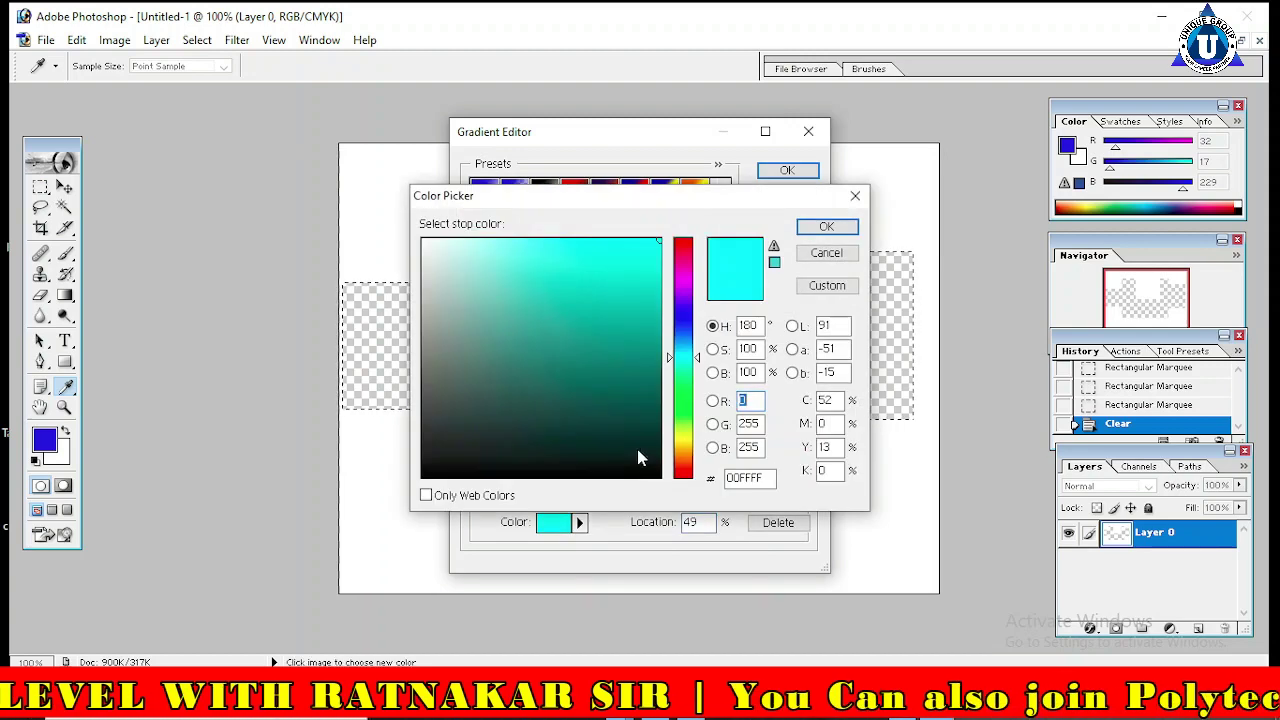
left_click(686, 240)
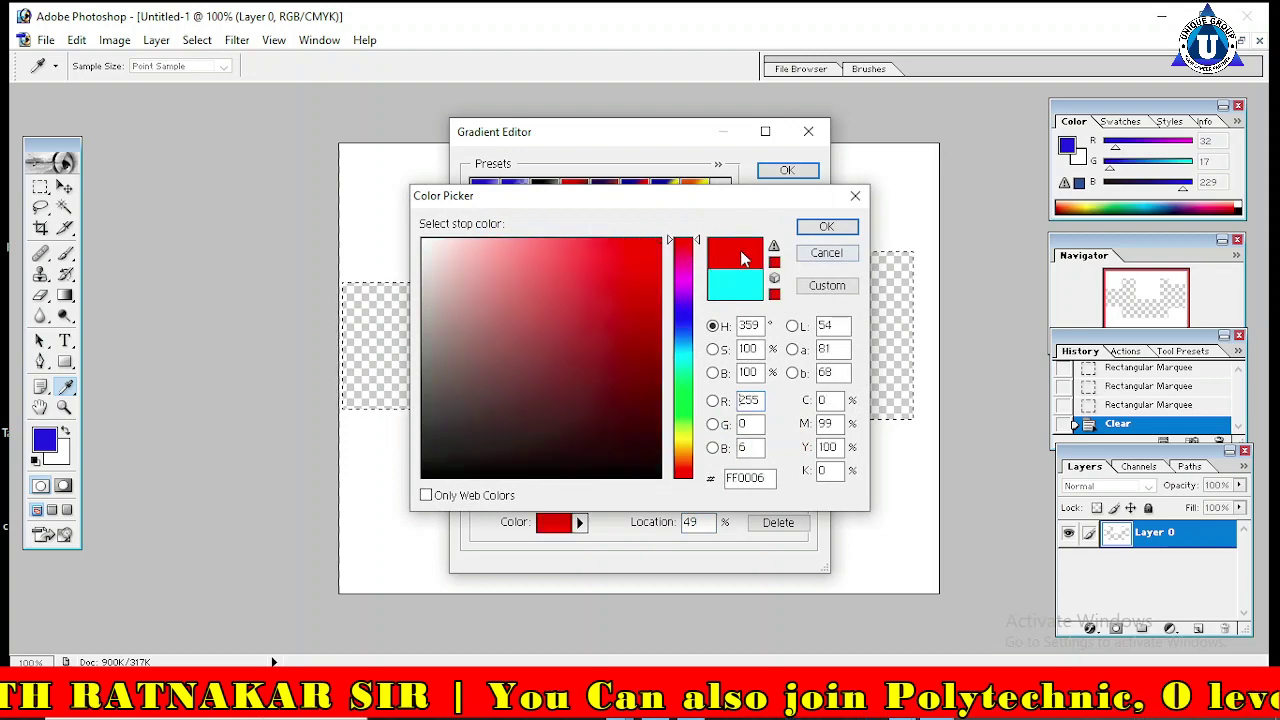
left_click(634, 262)
left_click(826, 227)
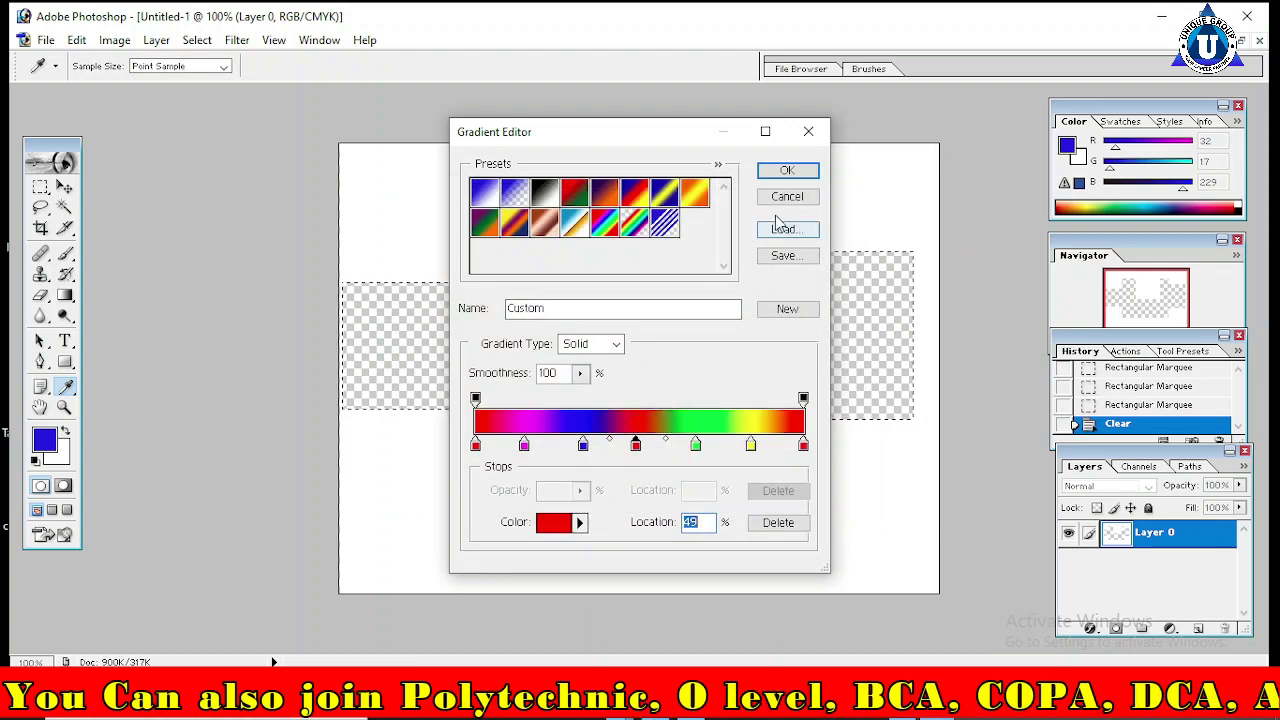
Step: Set the 67% gradient stop to magenta and accept the edited gradient
double_click(696, 445)
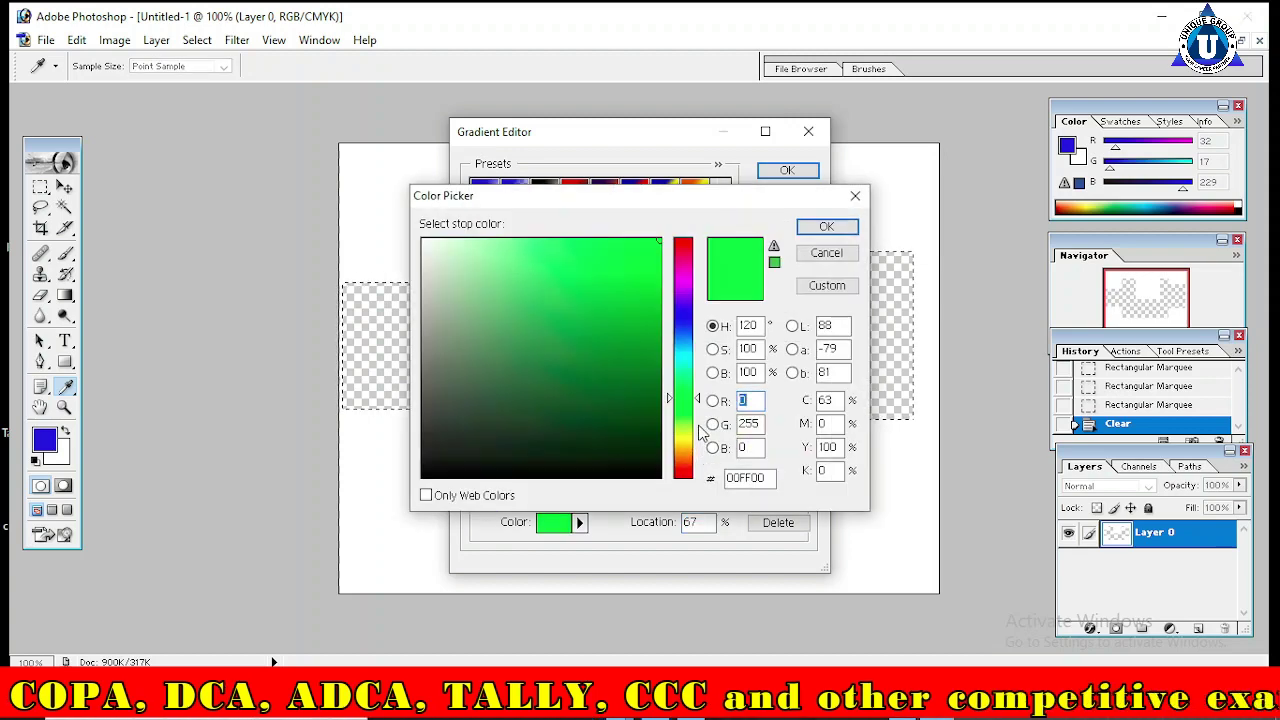
left_click(683, 278)
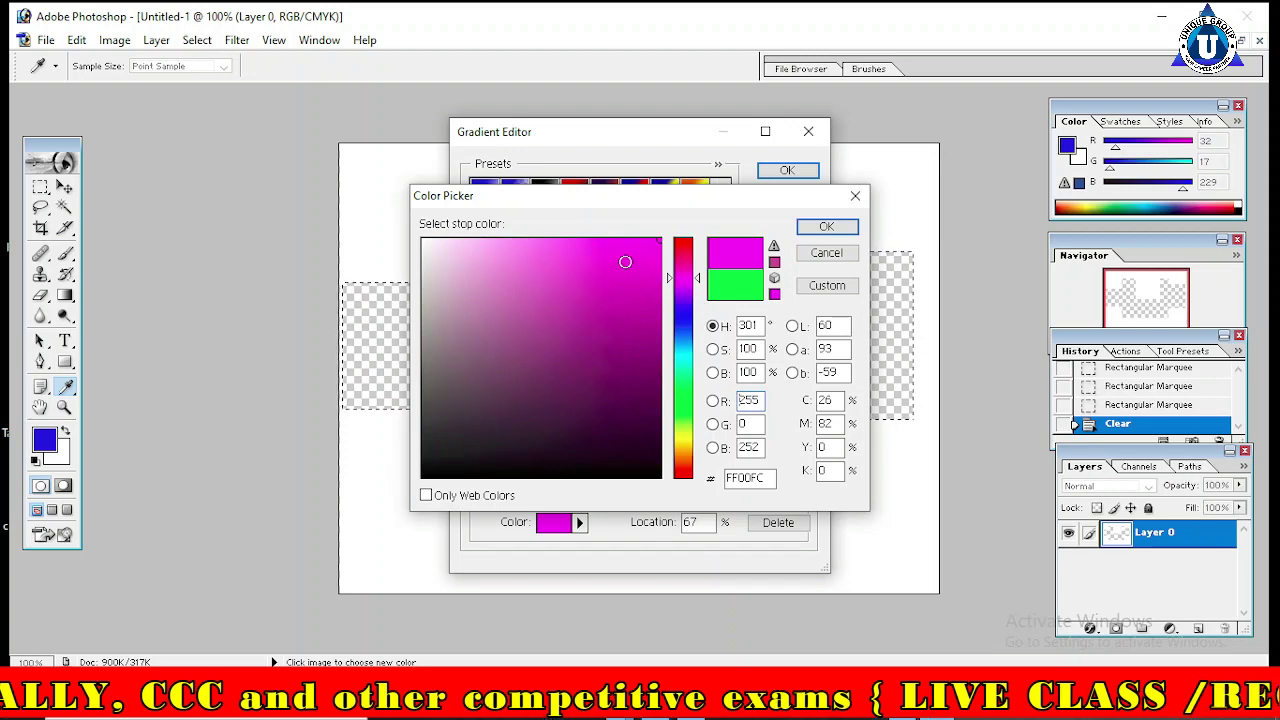
left_click(826, 226)
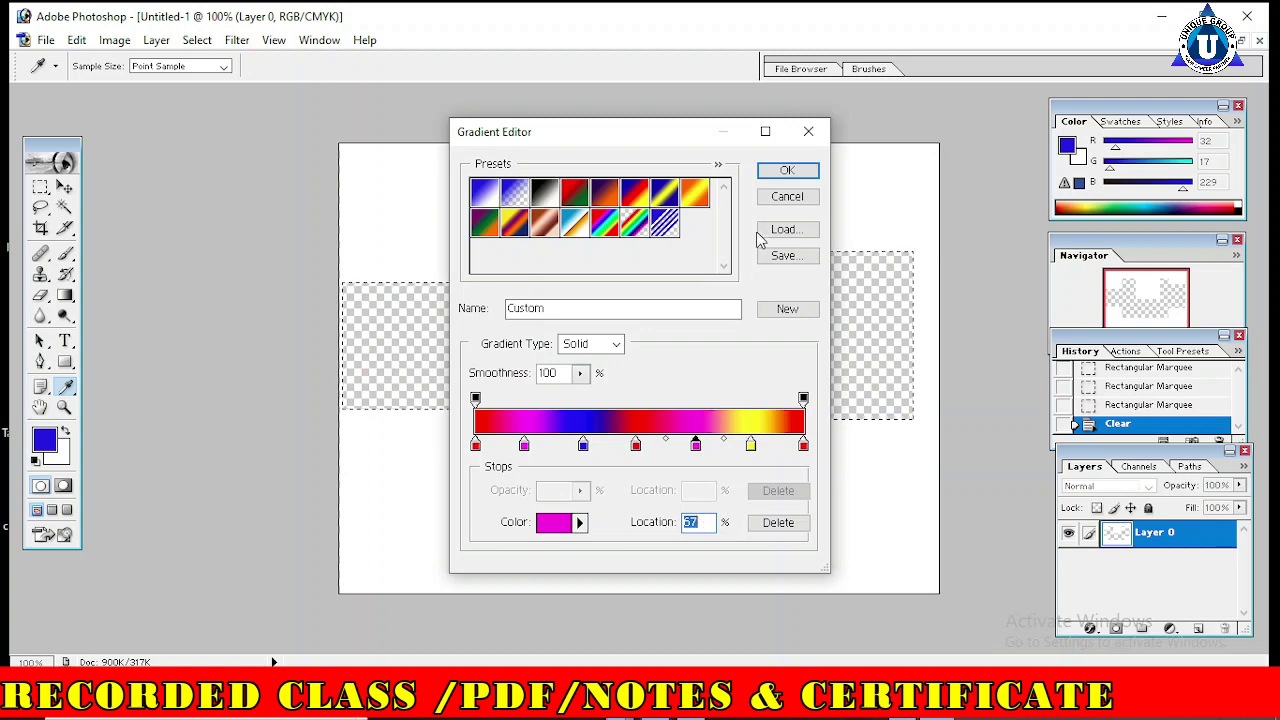
left_click(792, 170)
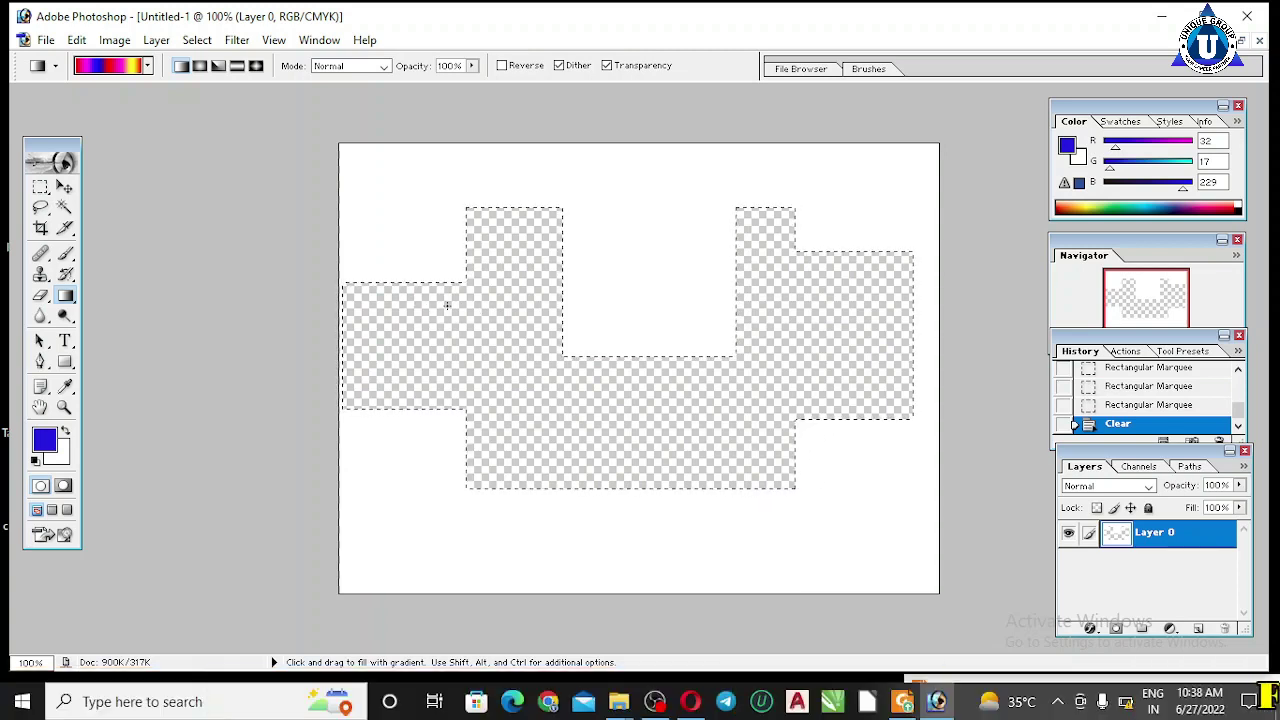
Step: Drag the red-magenta-blue-yellow gradient diagonally across the stepped selection
left_click_drag(445, 304, 822, 394)
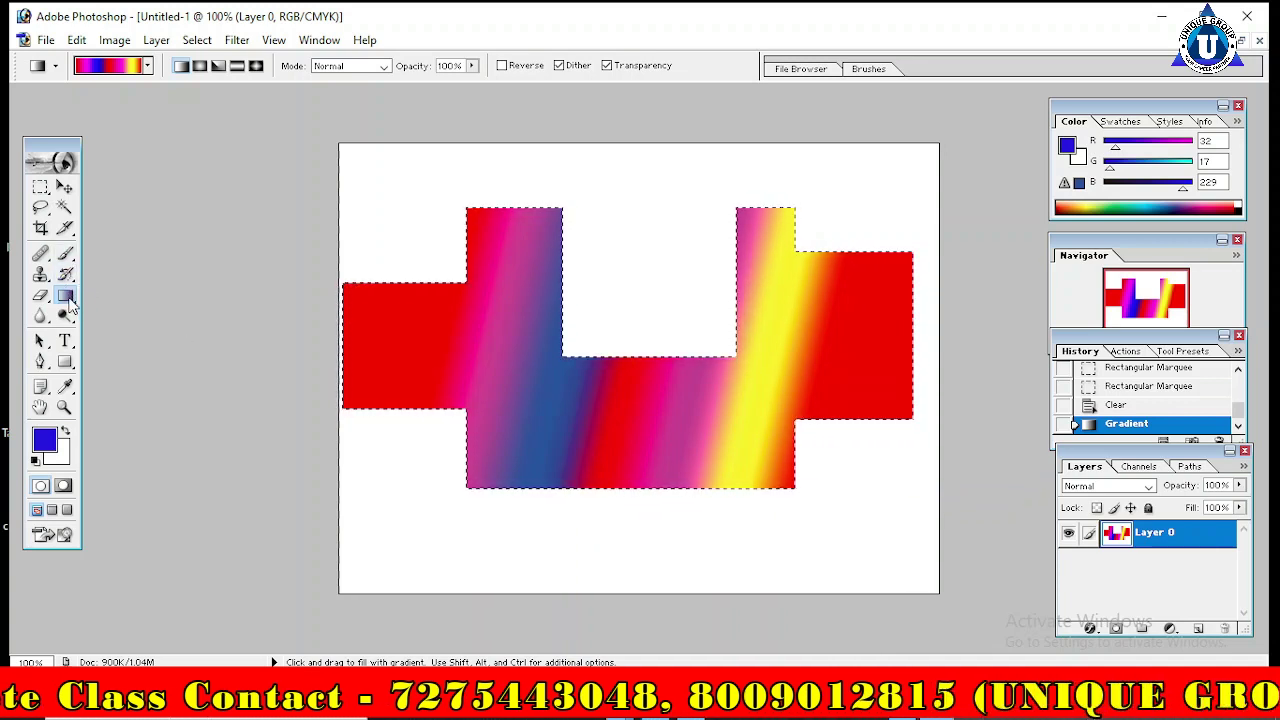
left_click(66, 298)
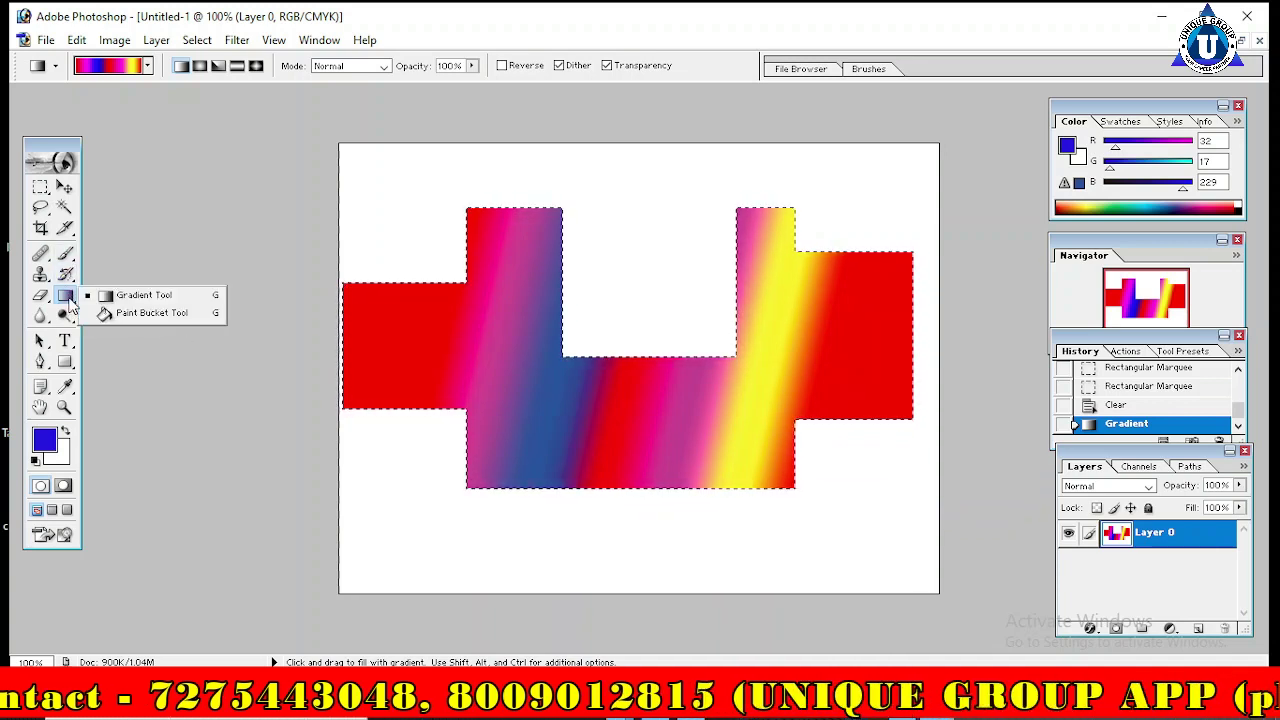
Step: With the Paint Bucket active, set the foreground colour to blue 161ABE (R22, G26, B190)
left_click(155, 314)
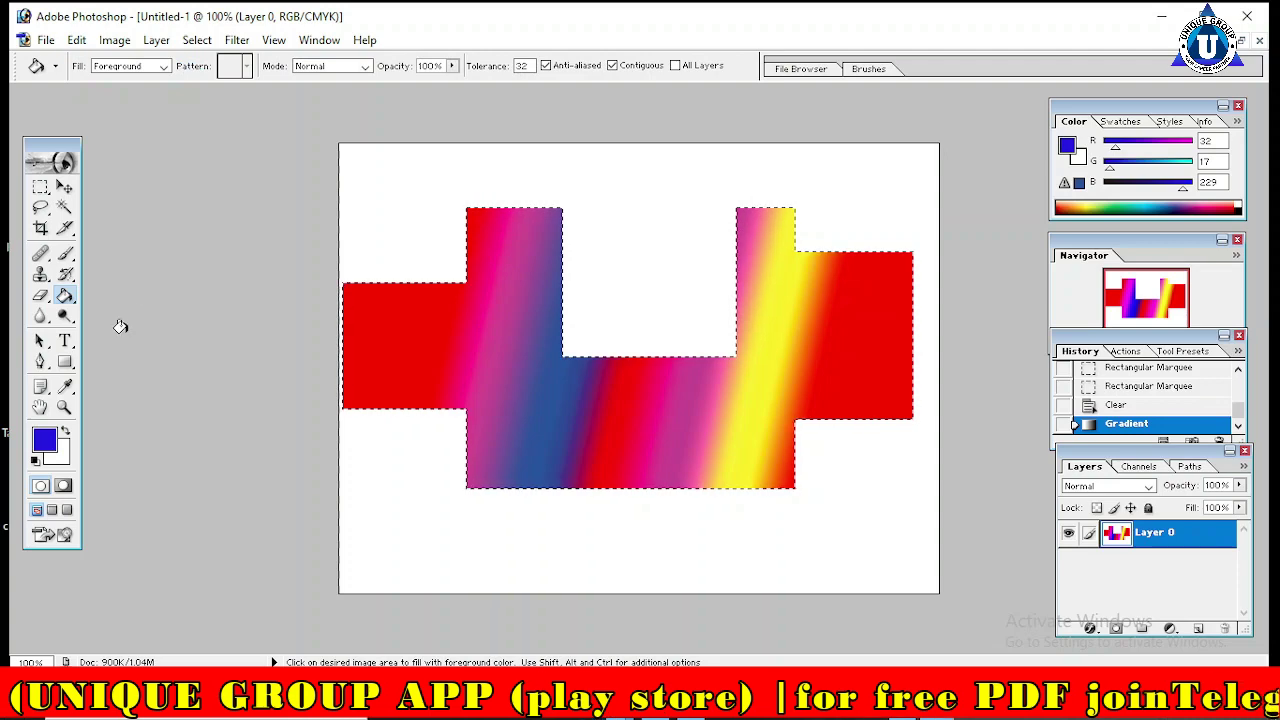
left_click(44, 440)
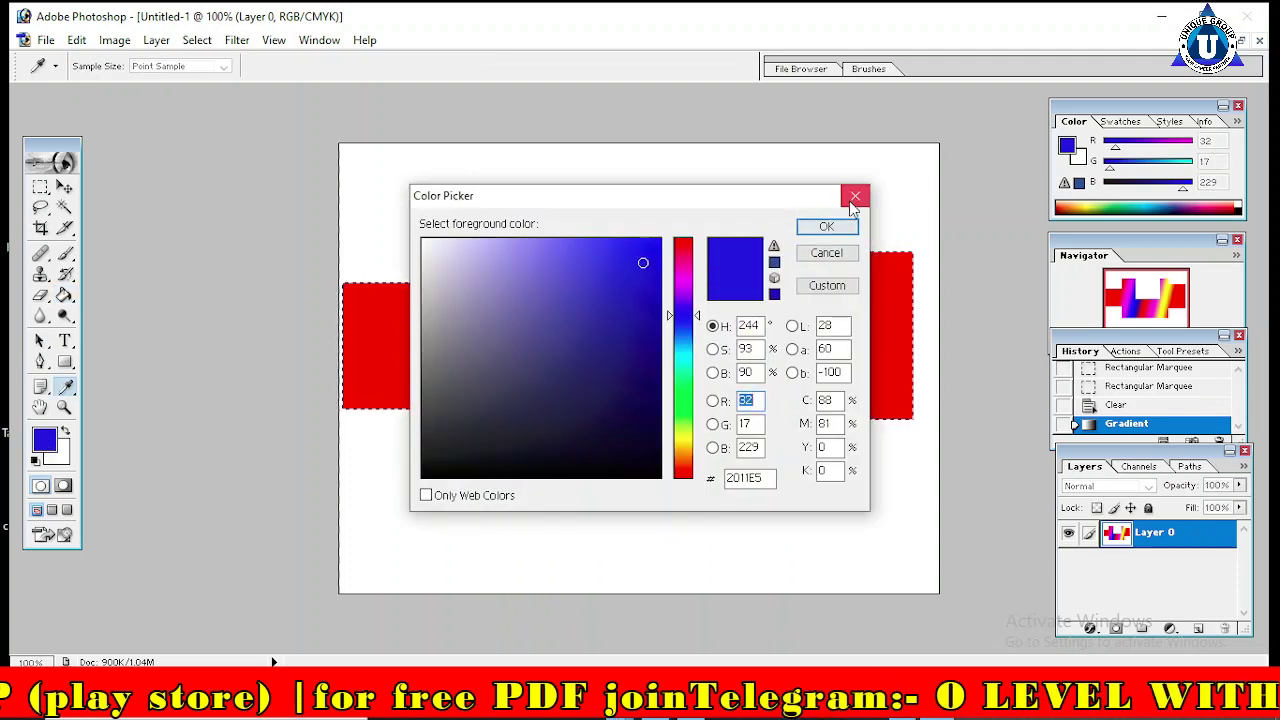
left_click(855, 195)
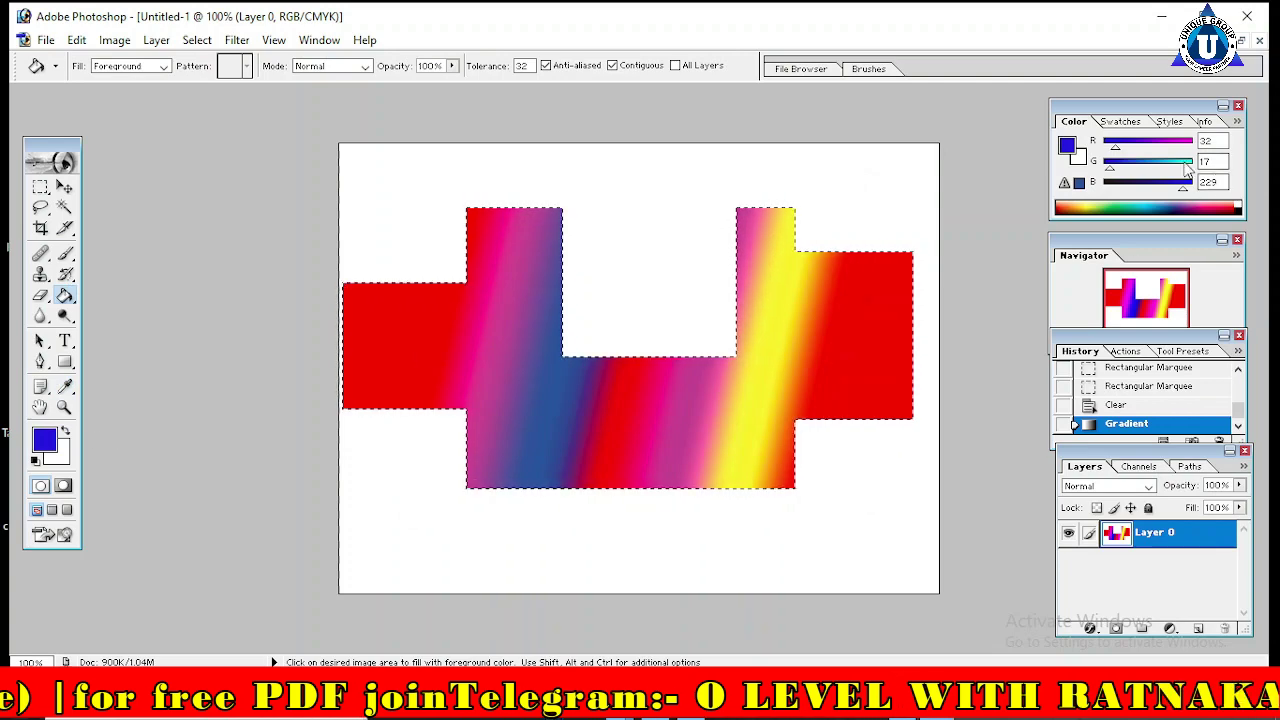
left_click_drag(1141, 146, 1147, 143)
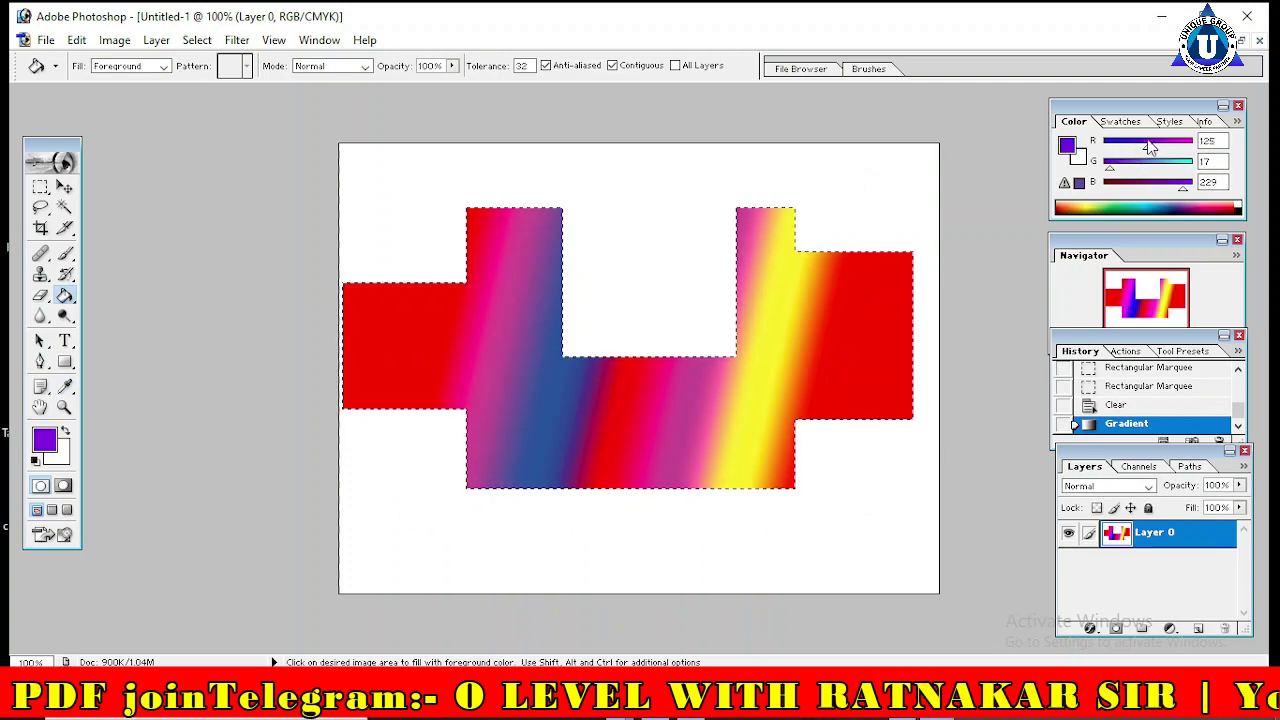
left_click(1067, 146)
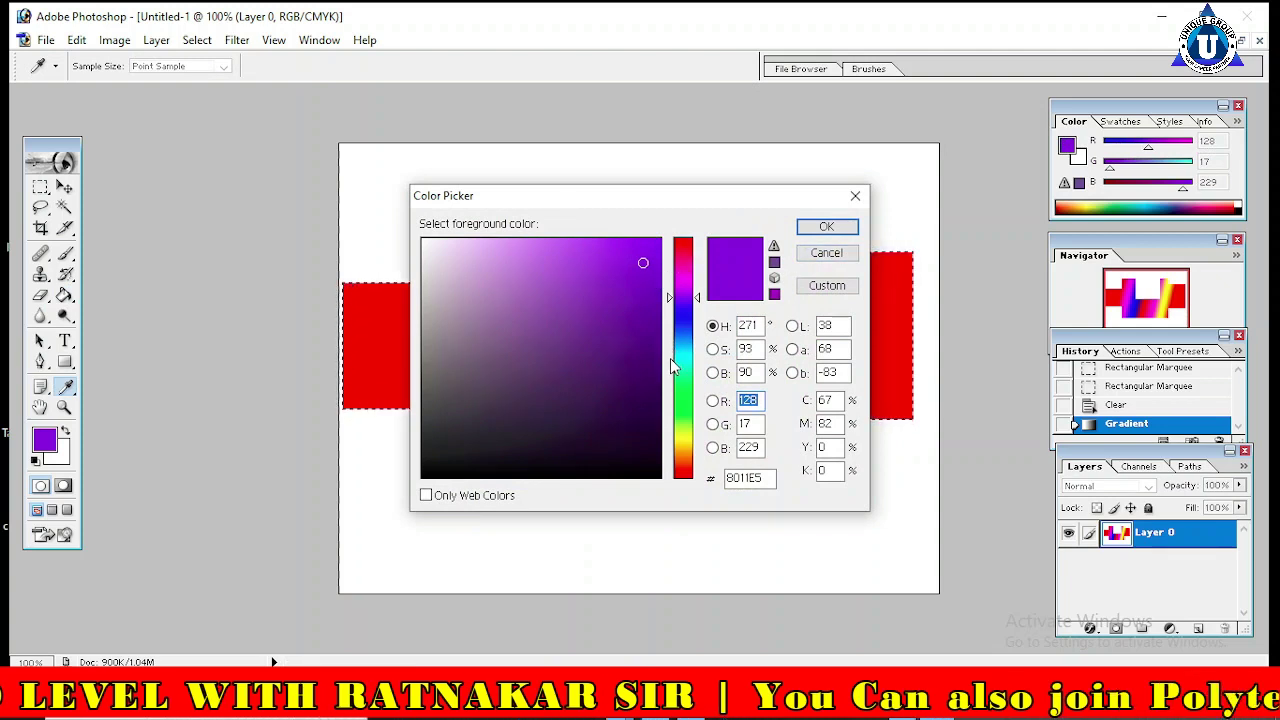
left_click(686, 318)
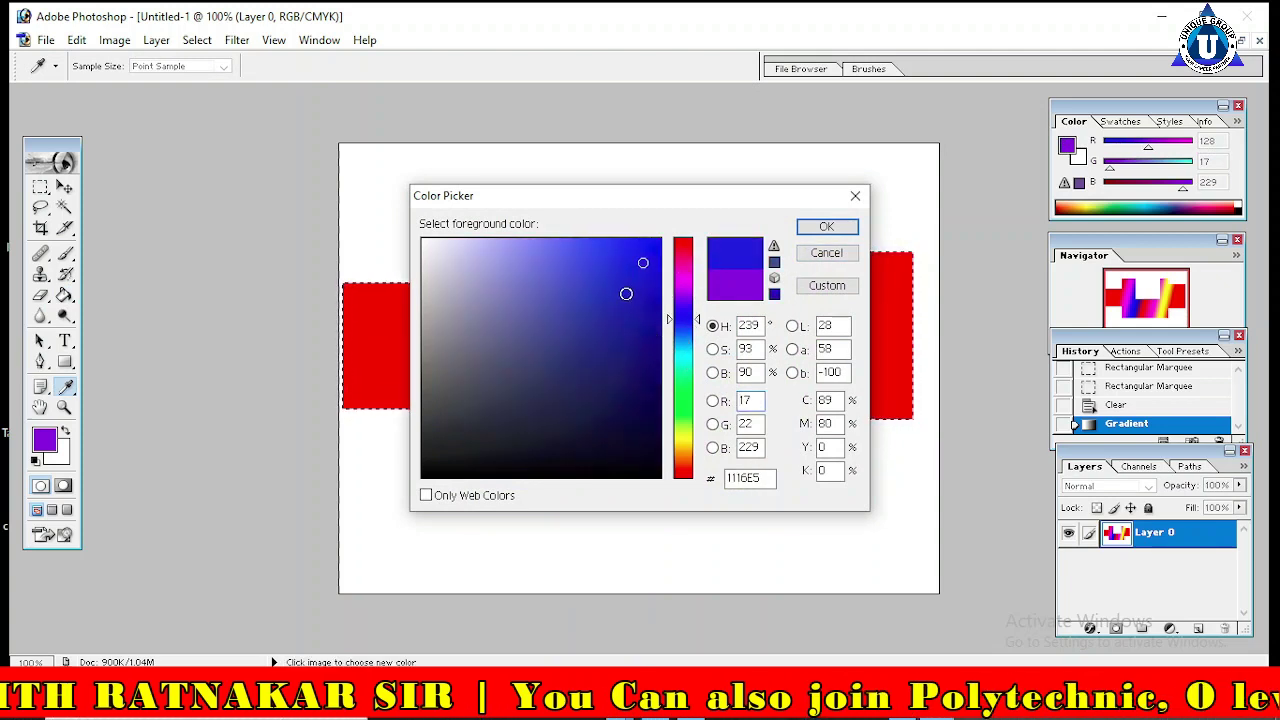
left_click(638, 301)
left_click(826, 226)
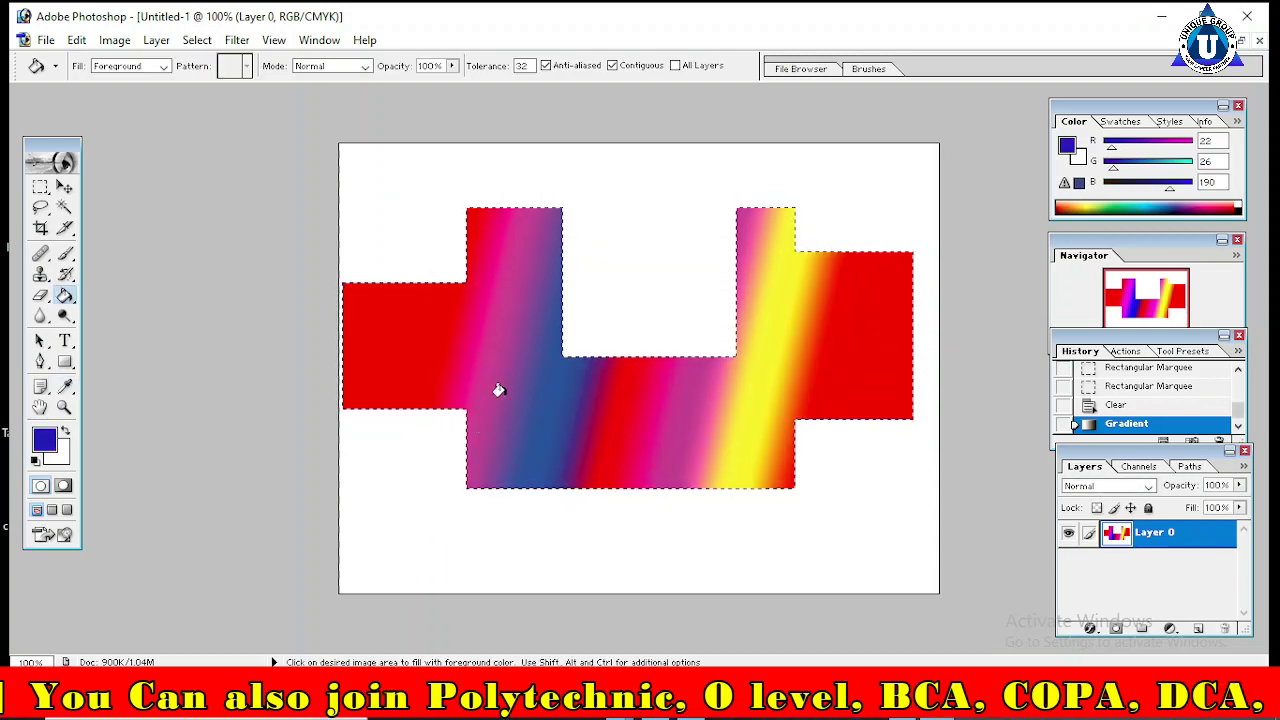
Step: Fill two gradient areas blue, revert to the Gradient history step, and float the History panel up
left_click(815, 321)
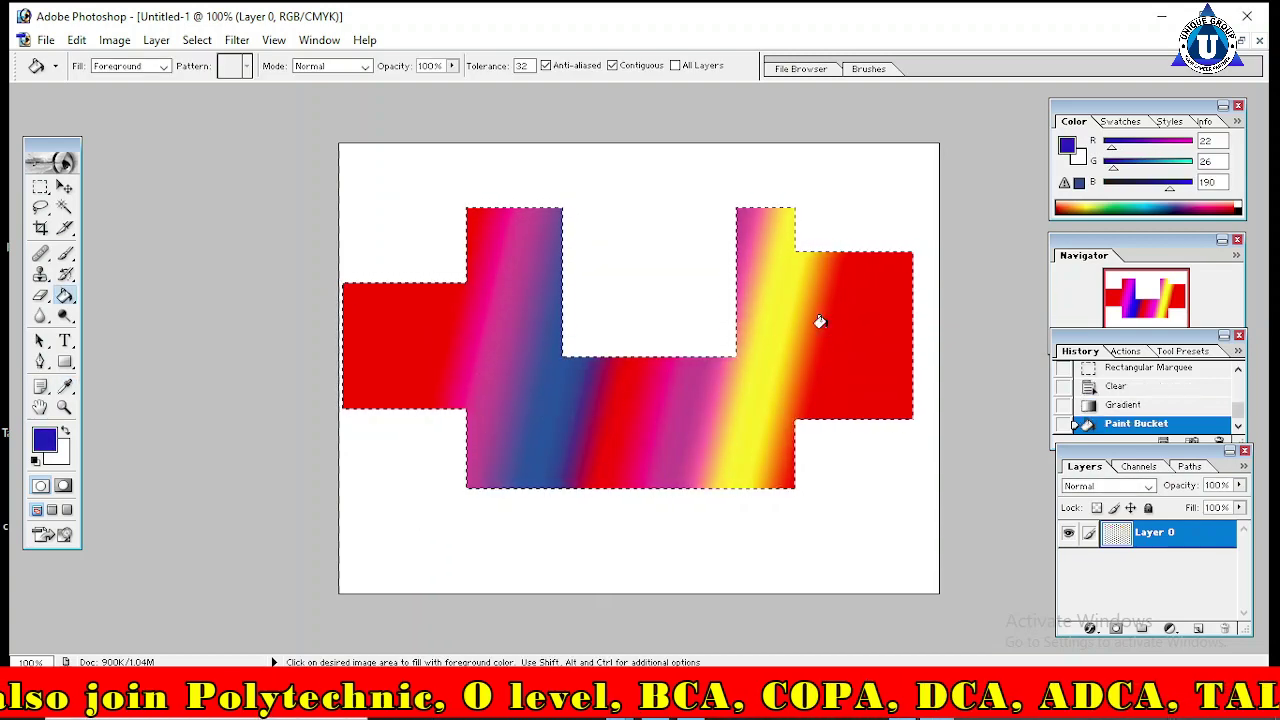
left_click(845, 345)
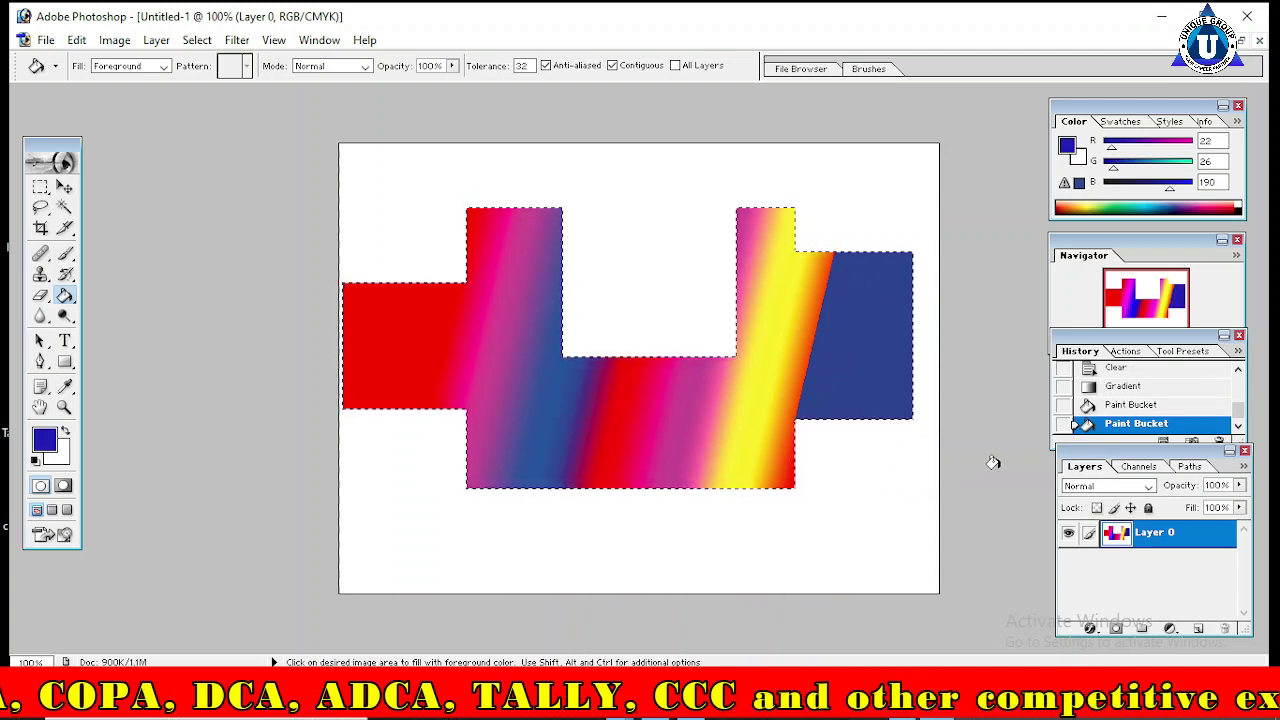
left_click(1130, 388)
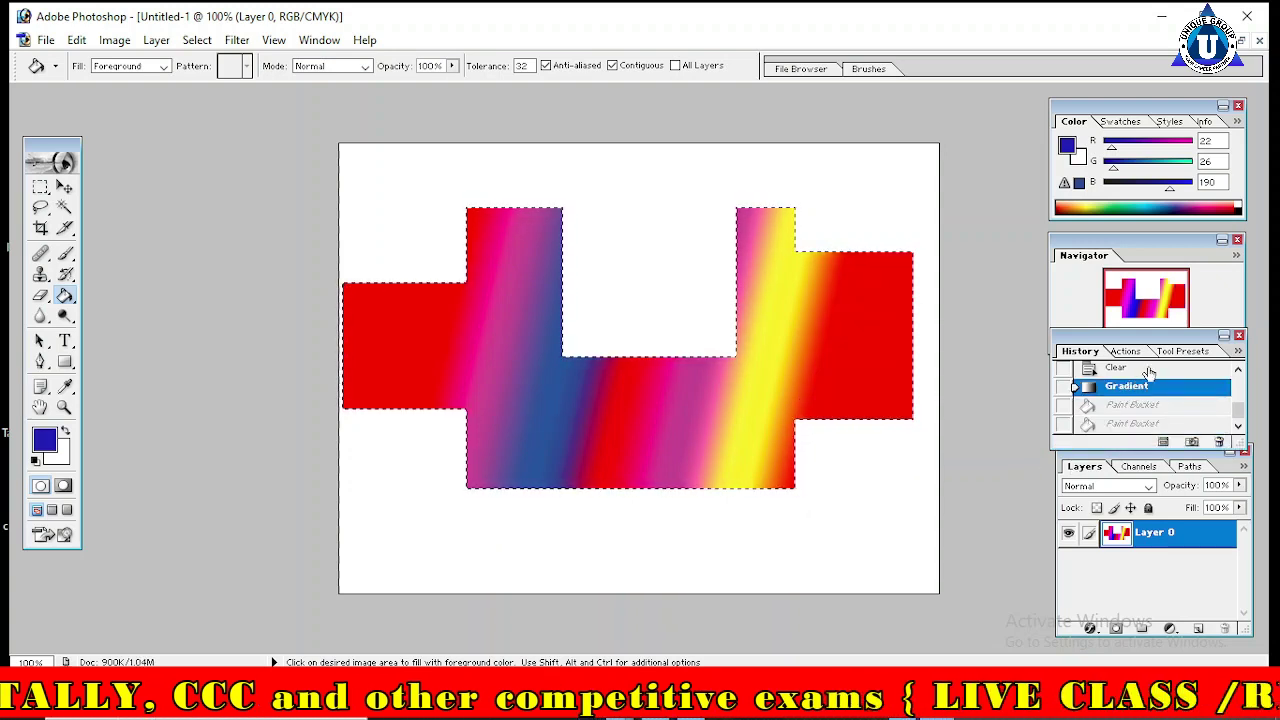
left_click_drag(1162, 343, 1018, 139)
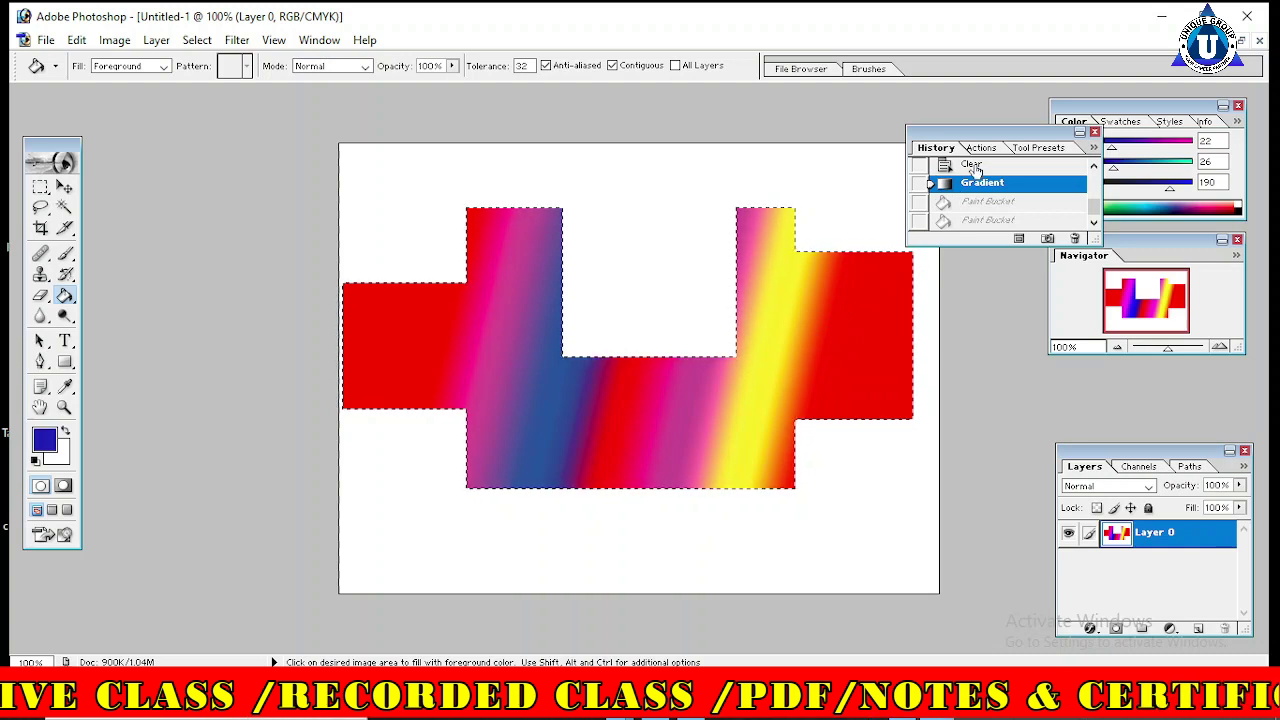
Step: Revert to the Clear history step, re-dock History, and fill the whole stepped shape solid blue
left_click(966, 166)
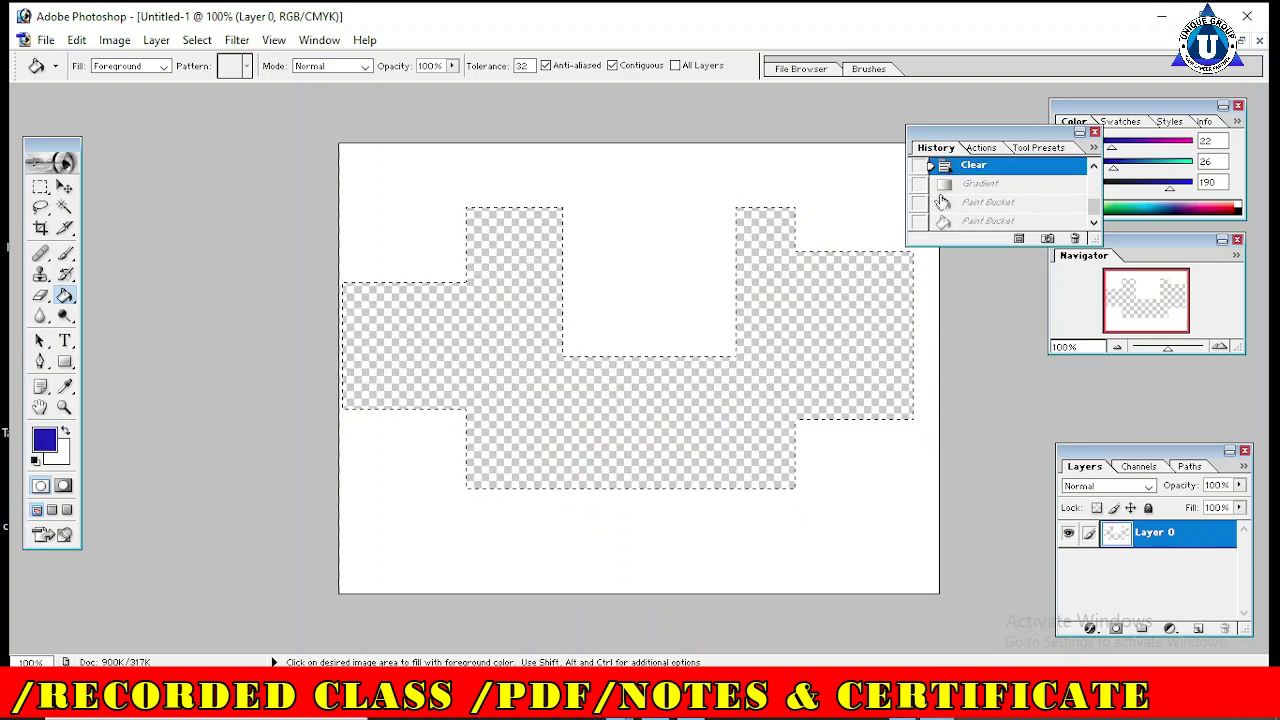
left_click_drag(987, 136, 1127, 360)
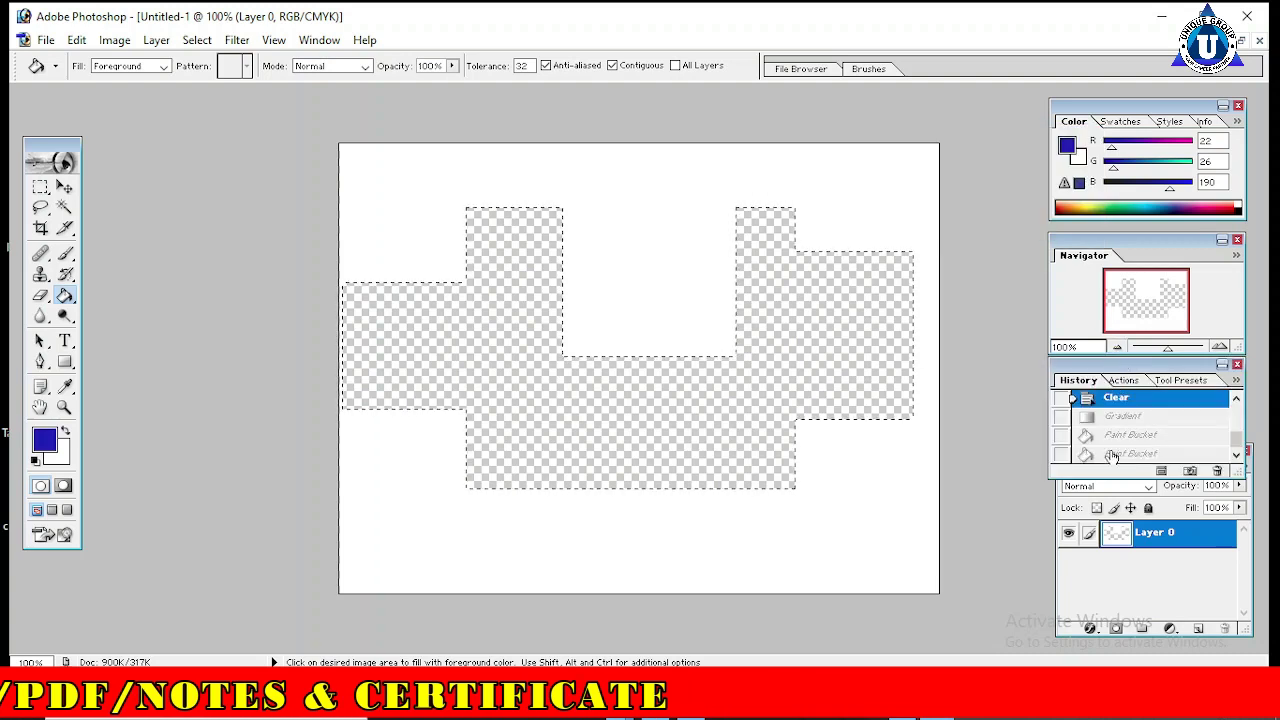
left_click(825, 345)
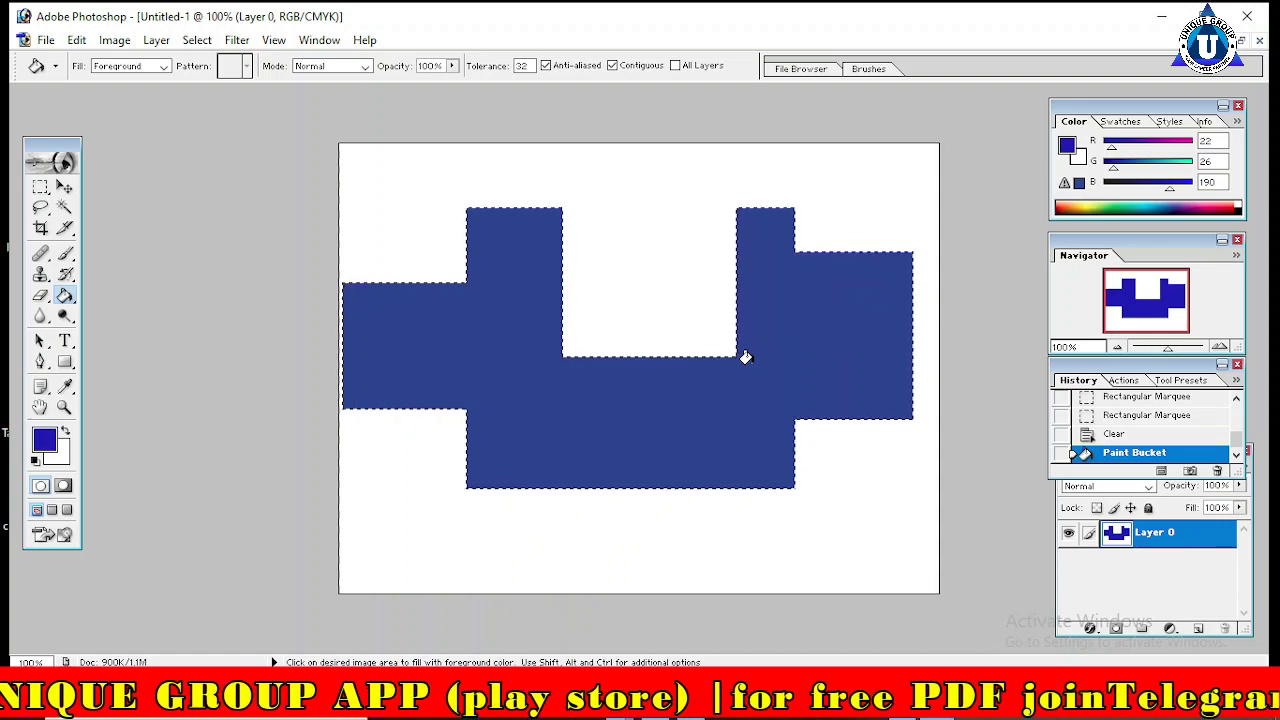
left_click(747, 358)
left_click(748, 355)
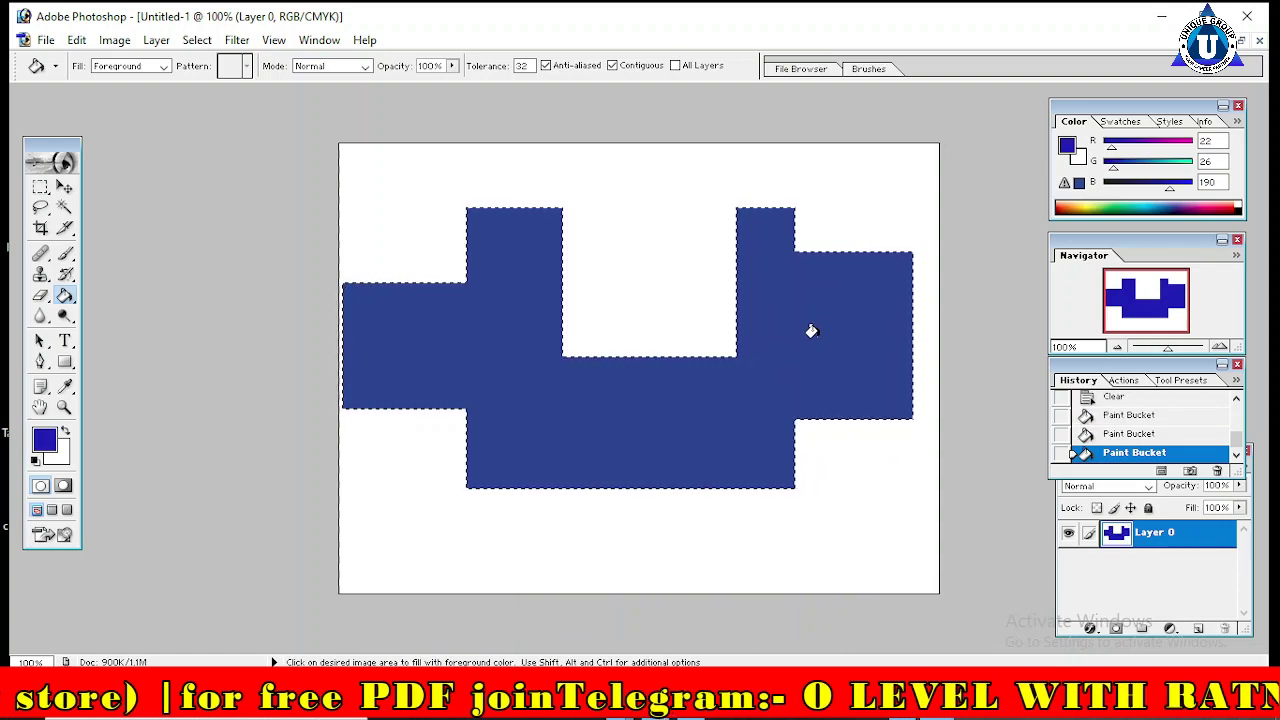
left_click(44, 190)
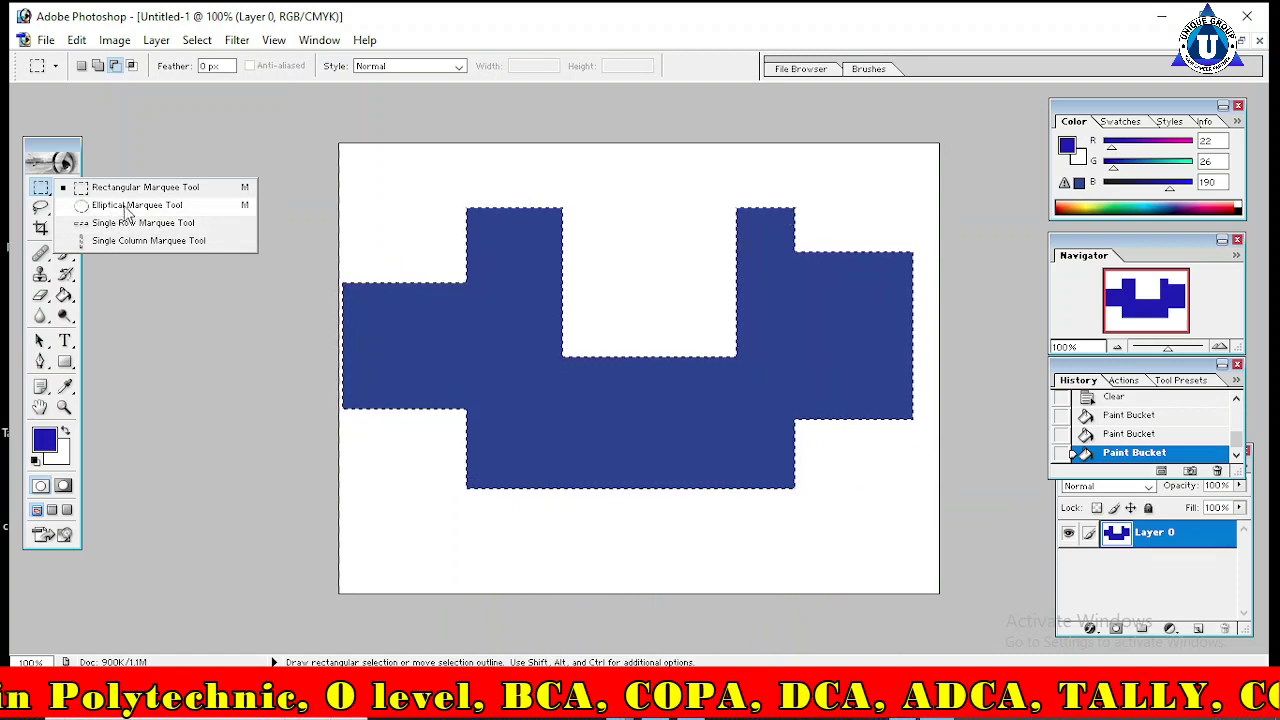
Step: Draw an elliptical selection over the notch's right side
left_click(130, 205)
left_click_drag(597, 197, 719, 316)
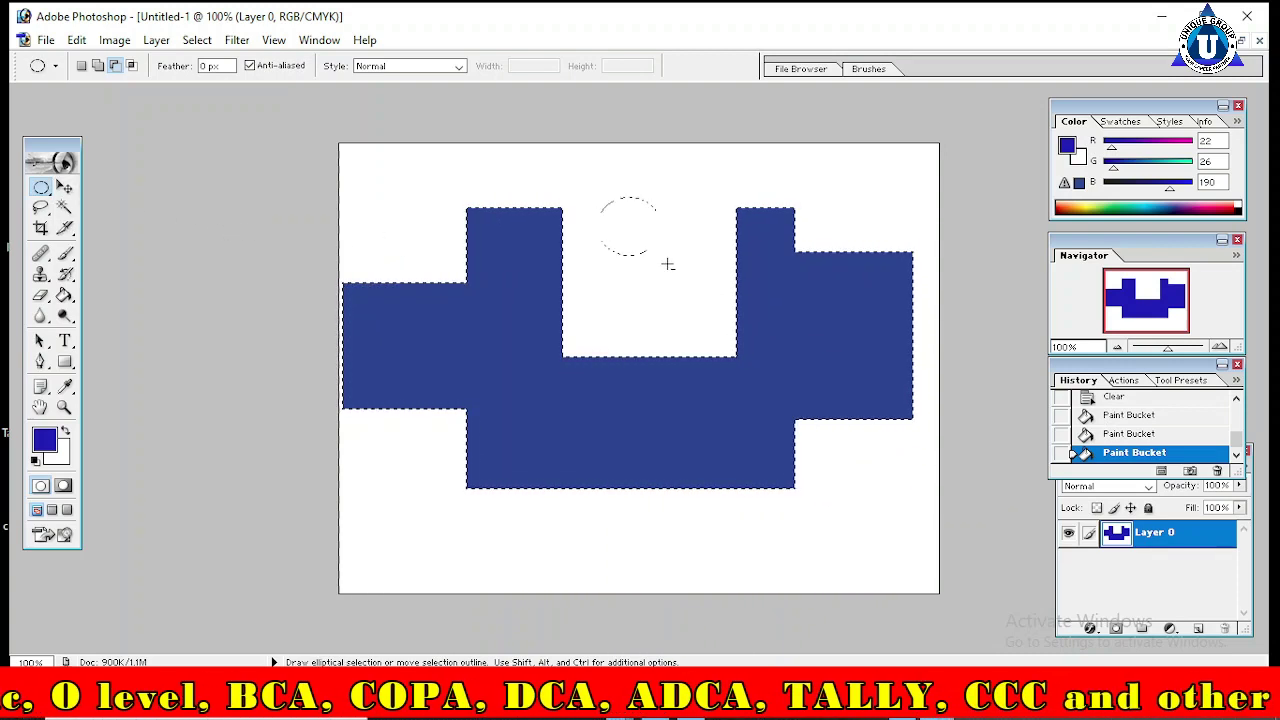
left_click_drag(597, 184, 790, 465)
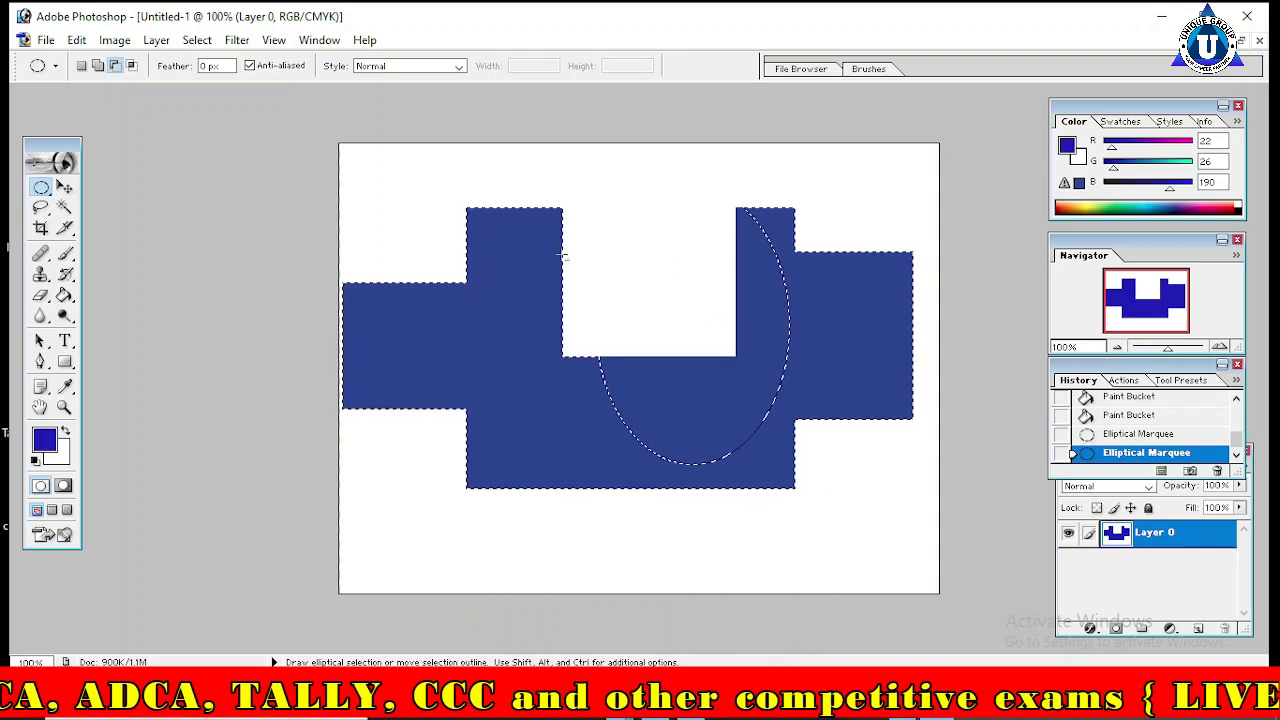
Step: Make a one-pixel single-row selection across the canvas at the notch's bottom edge
right_click(40, 188)
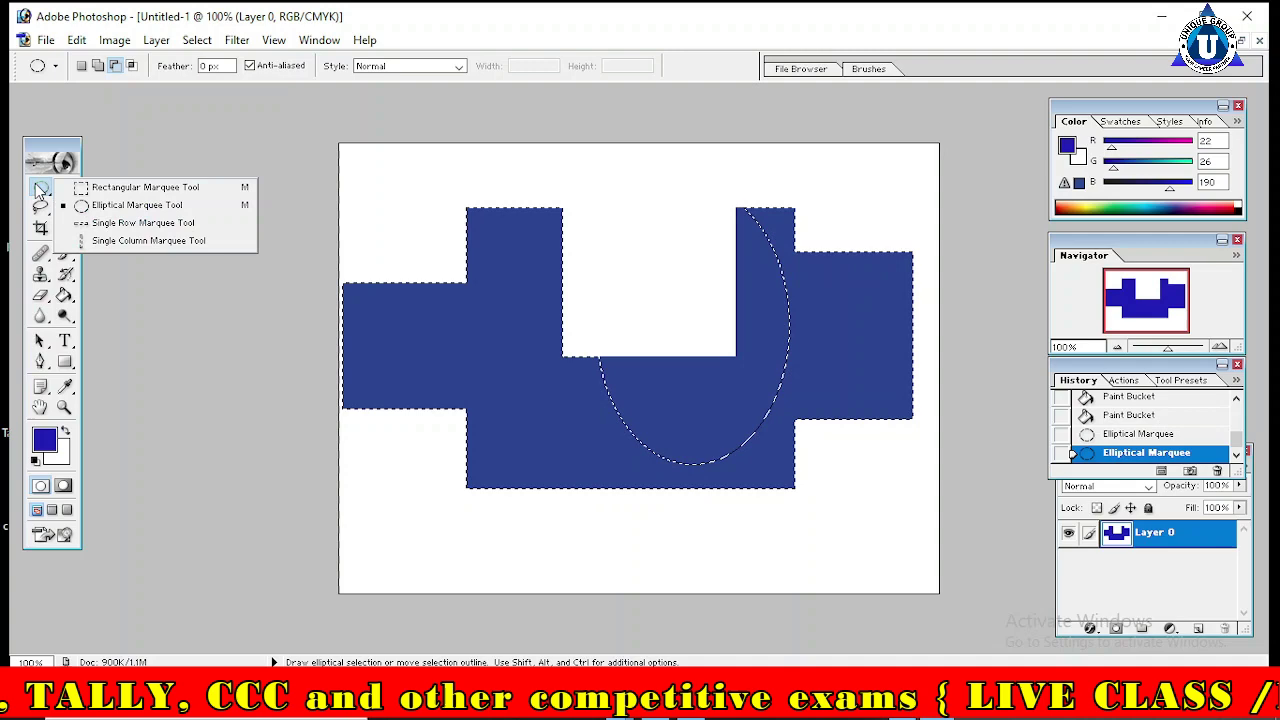
left_click(121, 224)
left_click_drag(652, 307, 661, 352)
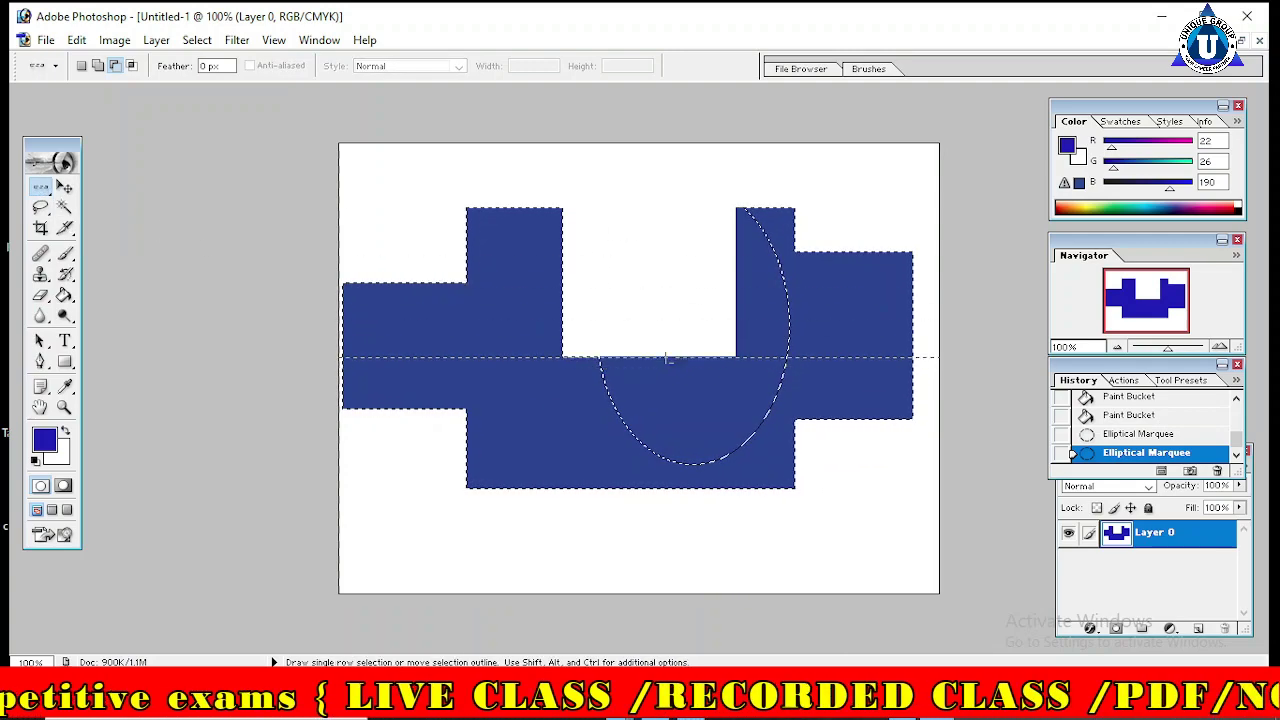